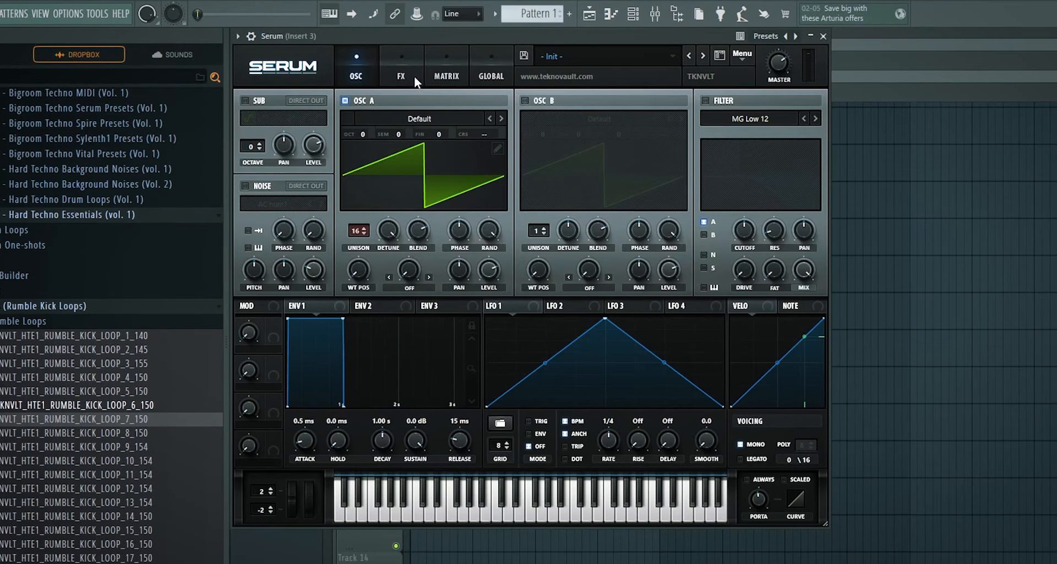
Enable the Compressor in the effects rack and place it just above Filter in the effect order.
left_click(413, 76)
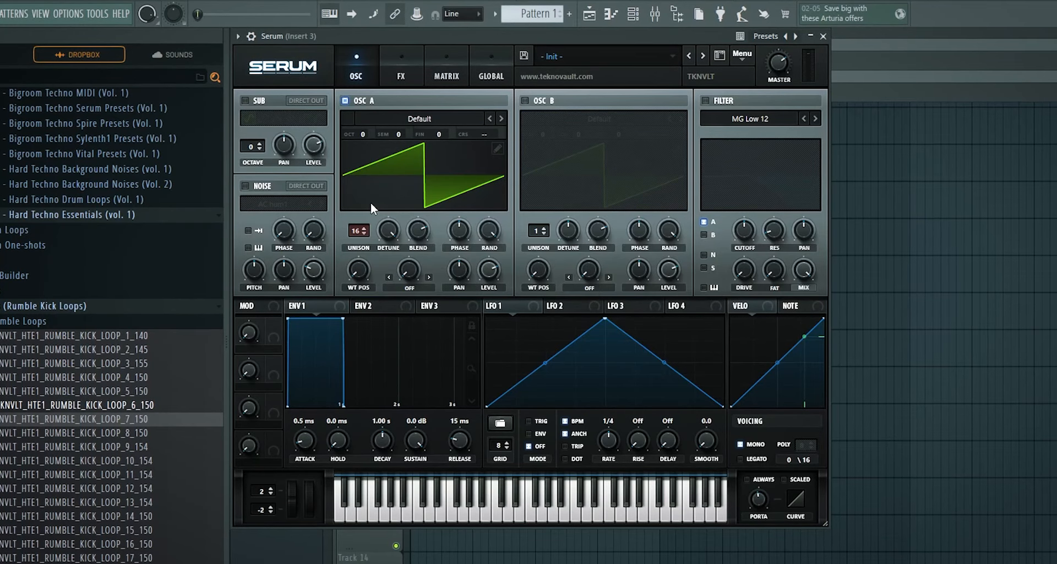
left_click(402, 71)
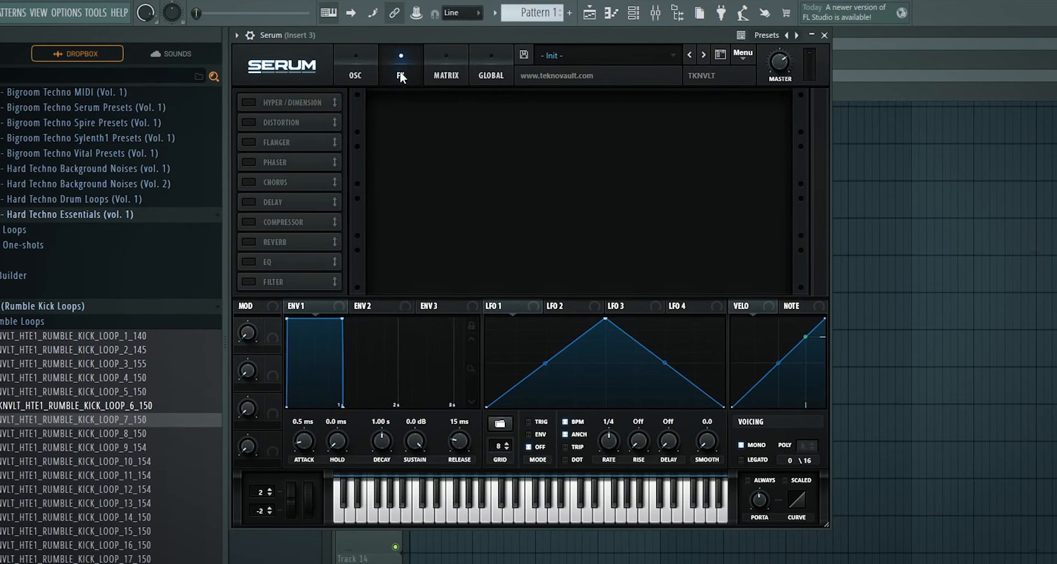
left_click(376, 70)
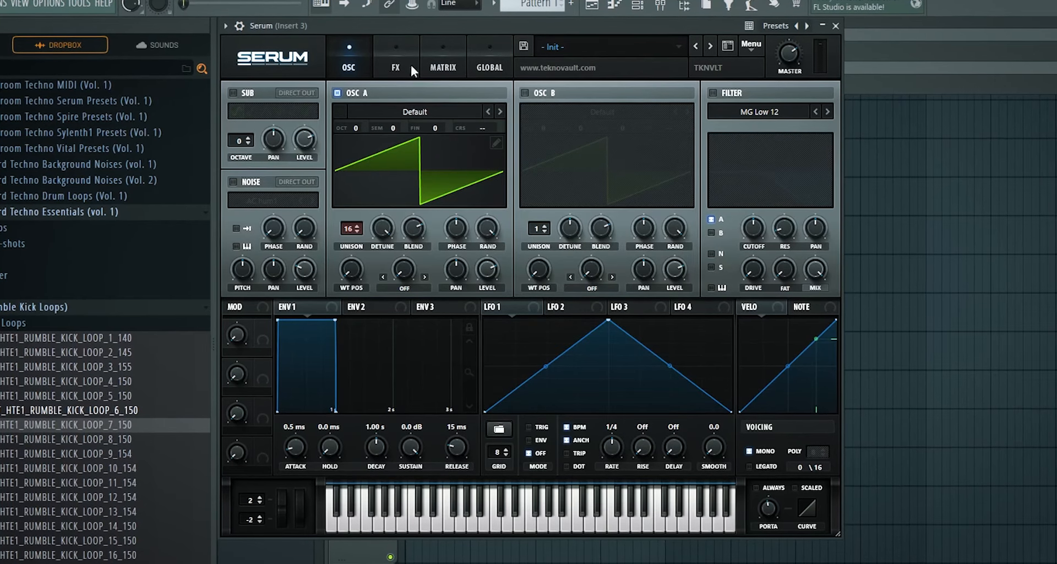
left_click(396, 68)
left_click_drag(273, 222, 273, 281)
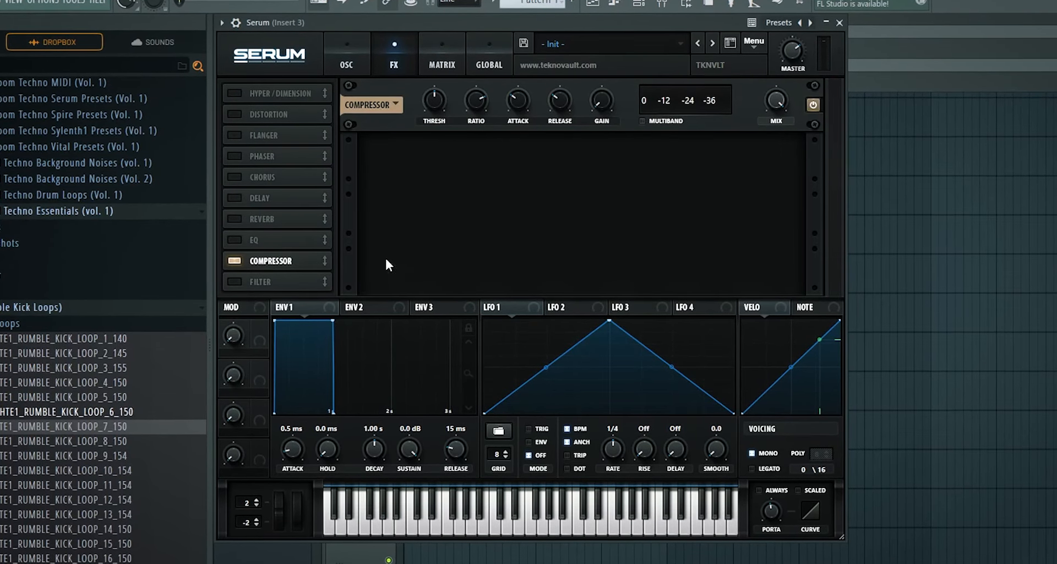
Set the compressor's threshold slightly above the knob's midpoint and try multiband mode, leaving multiband off.
left_click_drag(442, 74, 432, 53)
mouse_move(431, 93)
left_mouse_down()
mouse_move(465, 125)
mouse_move(436, 95)
mouse_move(440, 112)
mouse_move(437, 92)
left_mouse_up()
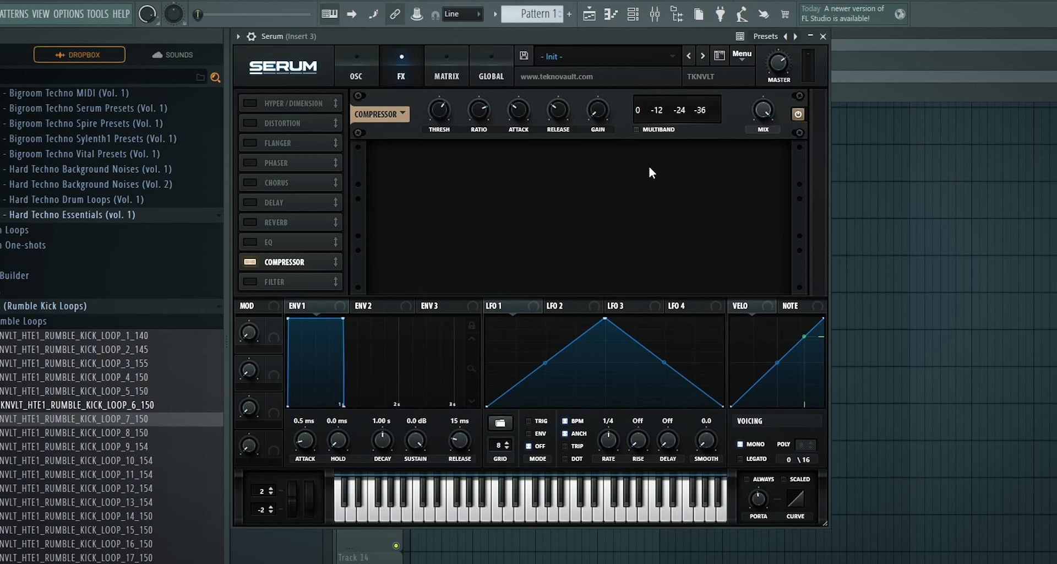
left_click(650, 130)
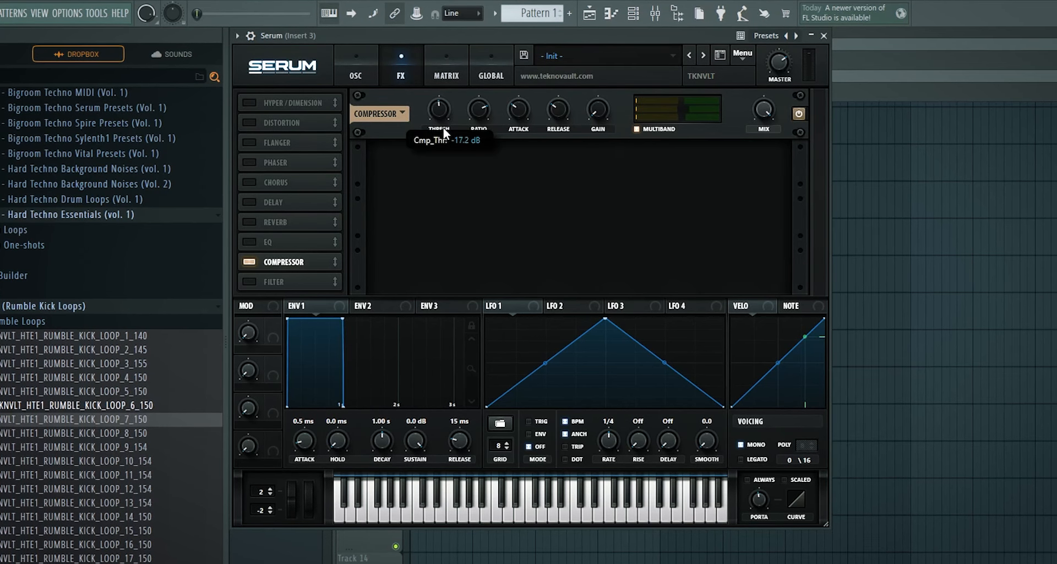
left_click_drag(443, 128, 436, 105)
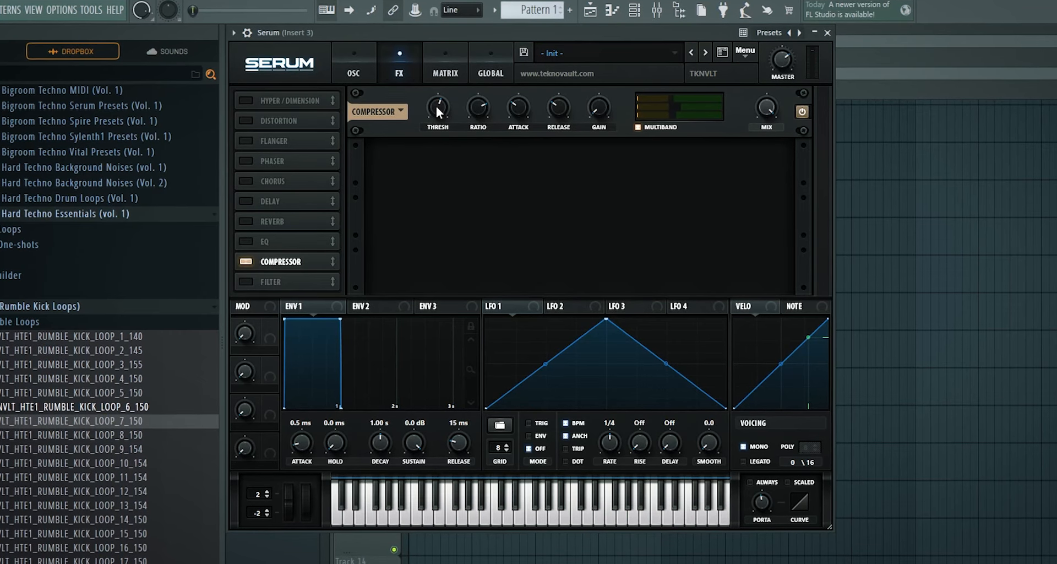
left_click(650, 128)
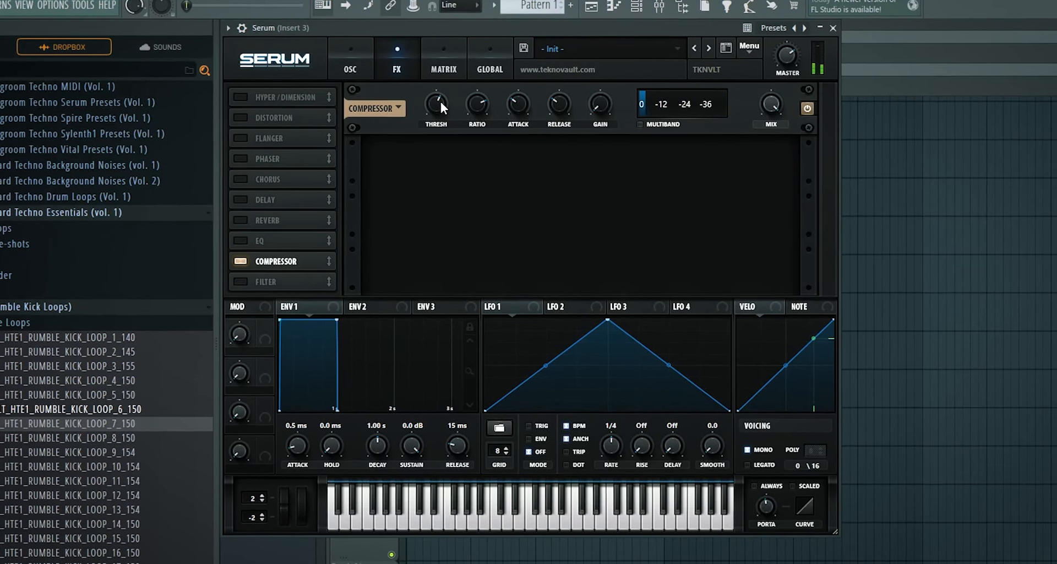
Add a SoftClip distortion directly before the compressor and raise its drive past the knob's midpoint.
left_click(272, 118)
left_click_drag(280, 122, 269, 243)
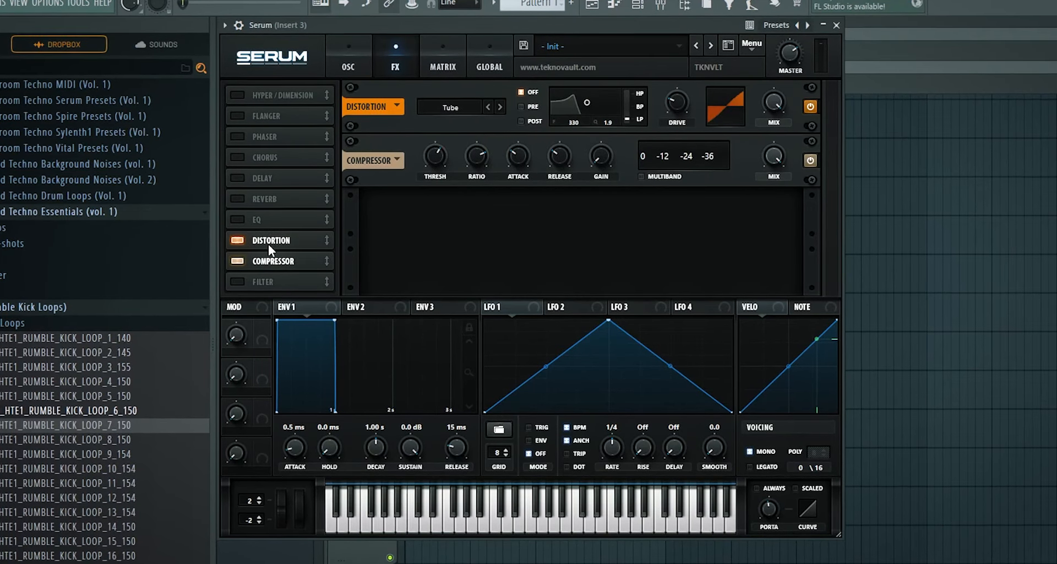
left_click(447, 107)
left_click(451, 120)
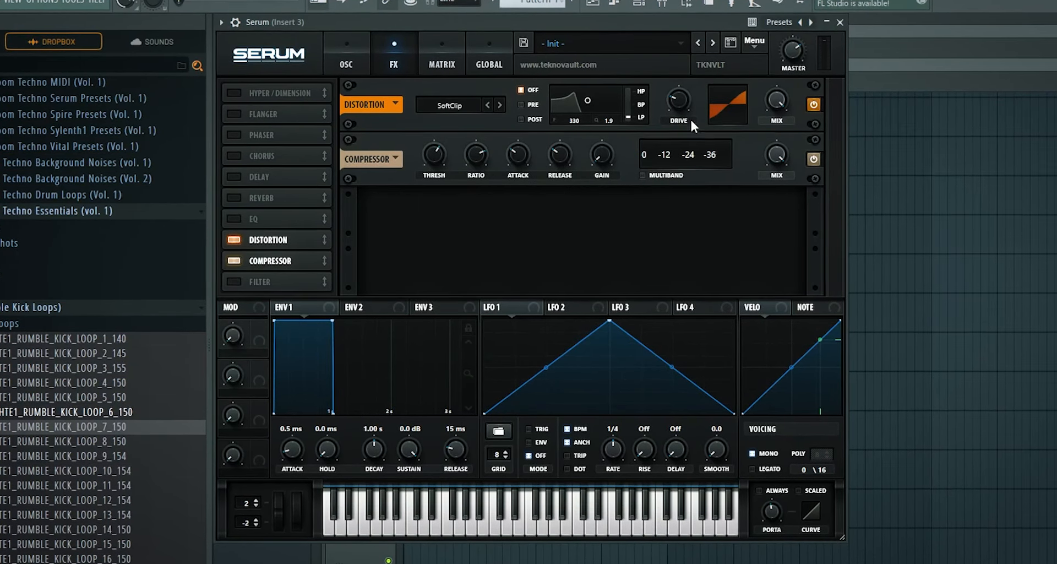
left_click_drag(691, 124, 698, 3)
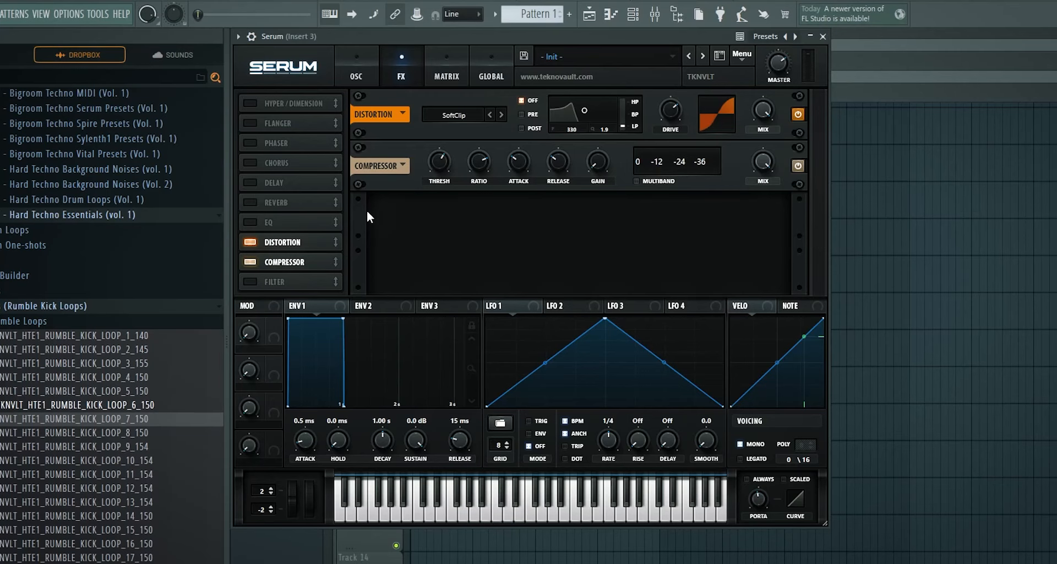
Reorder Distortion and Compressor to just after Chorus, and add an EQ with a low cut directly after them.
left_click_drag(286, 243, 284, 182)
left_click_drag(283, 262, 280, 196)
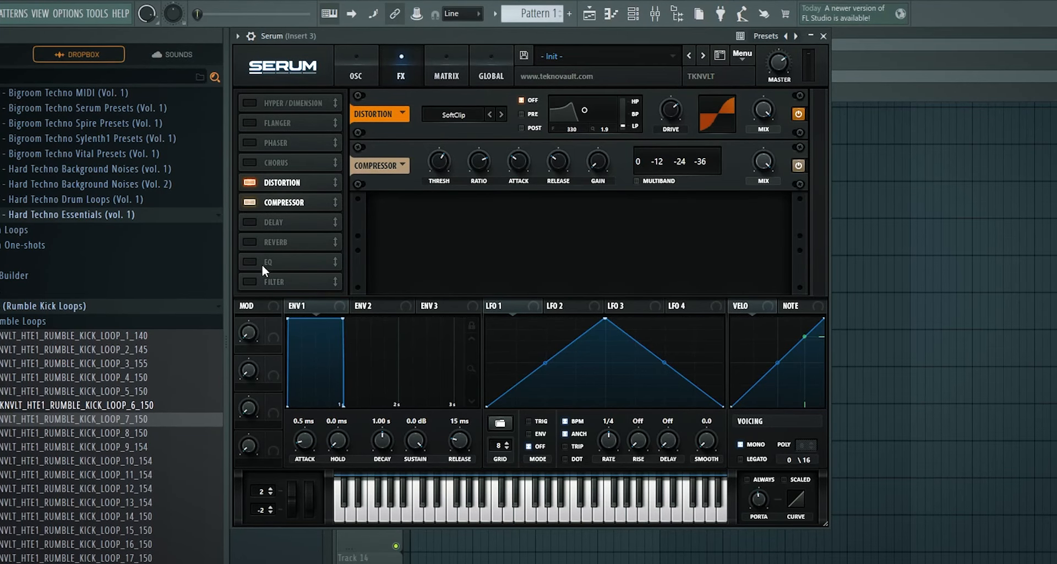
left_click(252, 262)
left_click(540, 231)
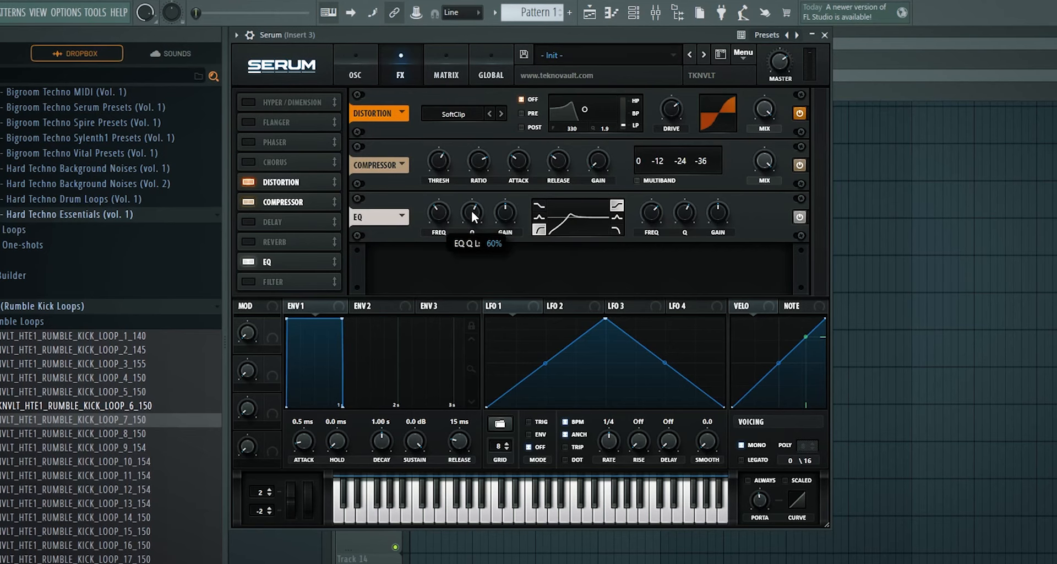
left_click_drag(445, 210, 474, 218)
left_click_drag(289, 262, 283, 221)
Enable a ping-pong Delay between Filter and Reverb, with the right time at 1/2, filter frequency at 1095 and Q at 0.8.
left_click_drag(257, 259, 277, 280)
left_click(244, 241)
left_click_drag(270, 241, 279, 269)
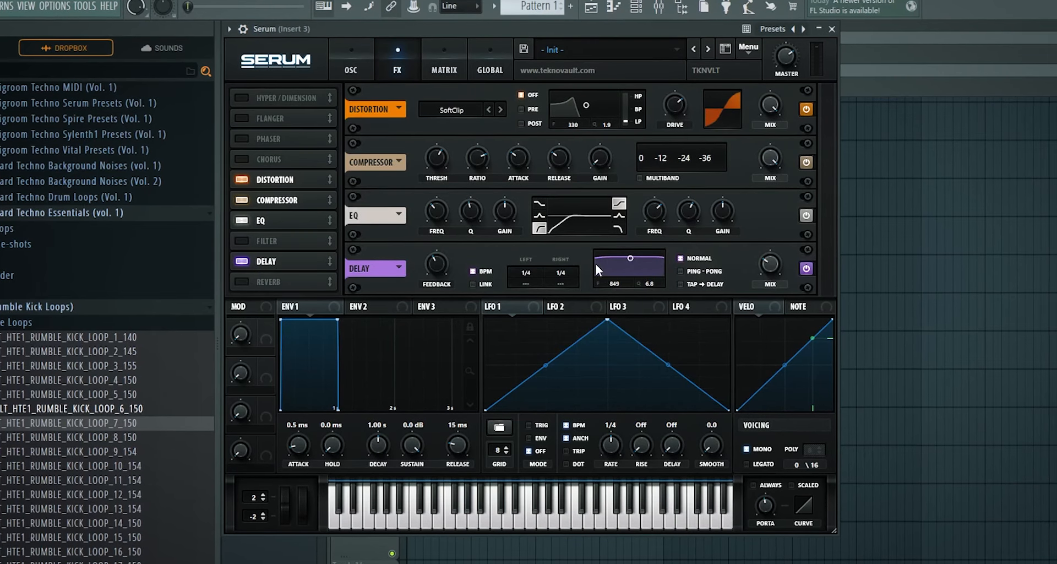
left_click_drag(557, 266, 567, 271)
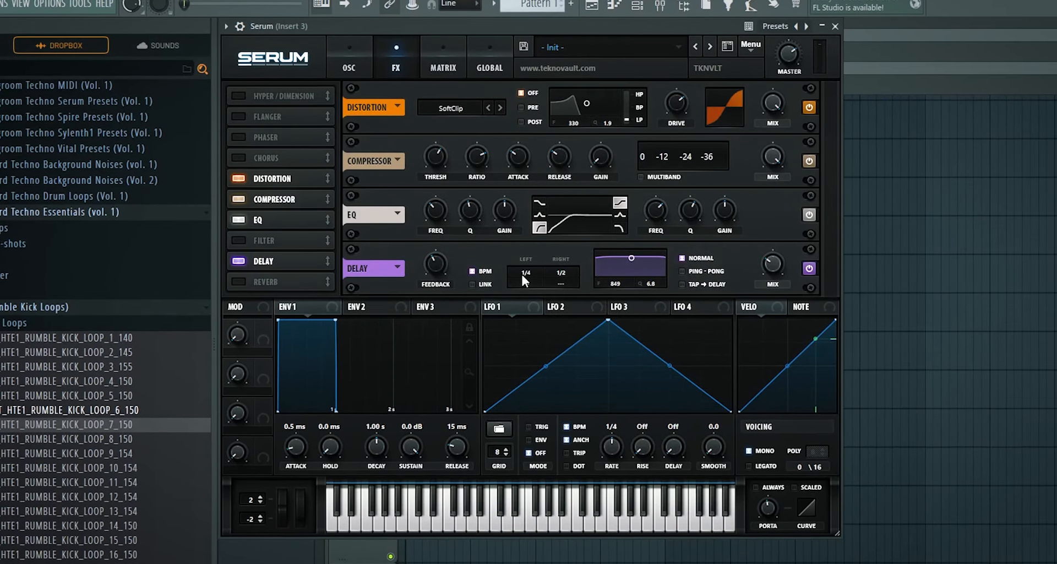
mouse_move(632, 257)
left_mouse_down()
mouse_move(632, 277)
mouse_move(641, 274)
left_mouse_up()
left_click(685, 271)
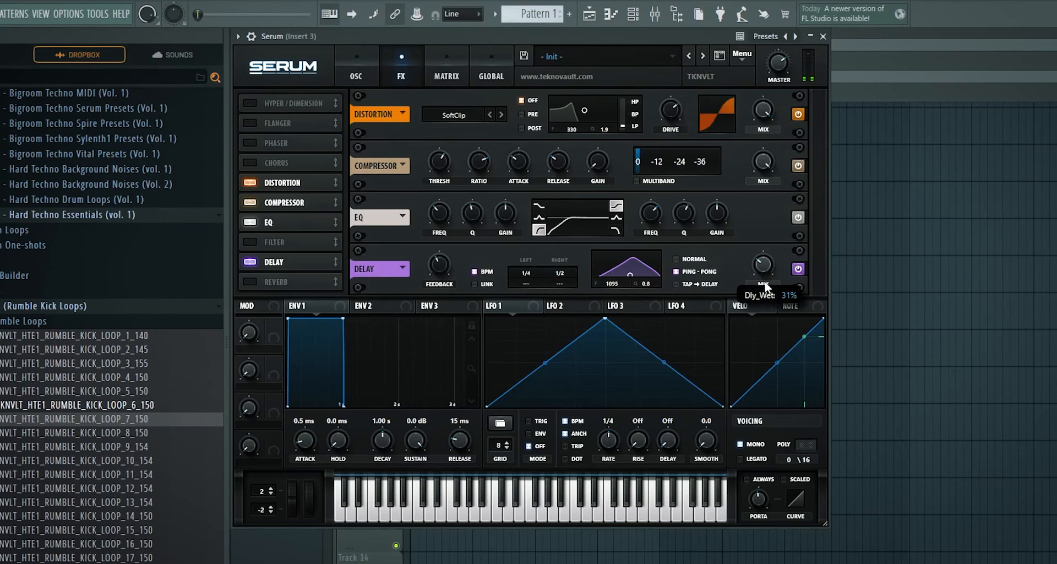
Enable the Hall reverb and move Filter, Delay and Reverb between Distortion and Compressor in the effect order.
left_click(250, 277)
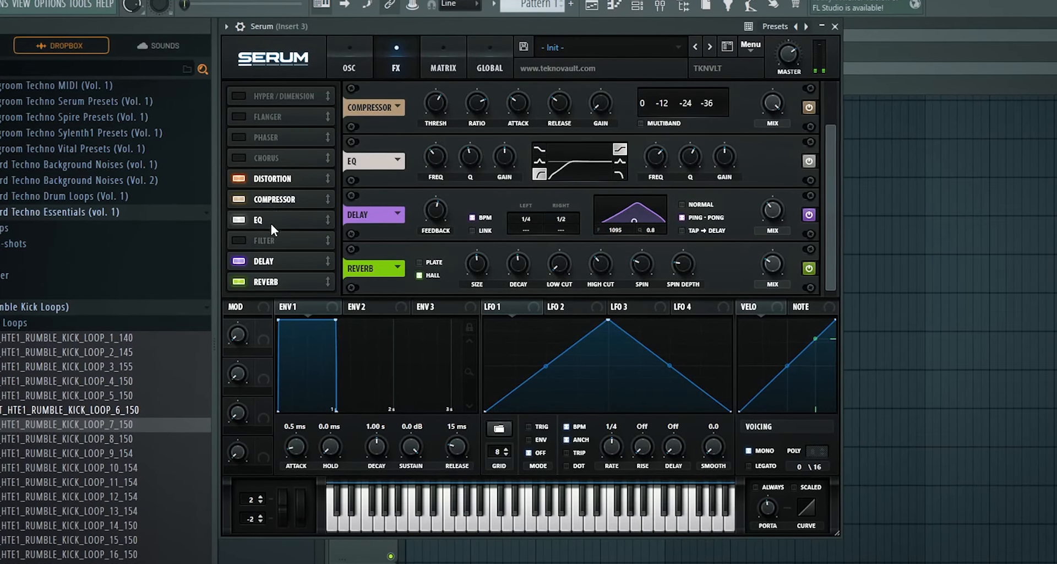
left_click_drag(270, 236, 267, 191)
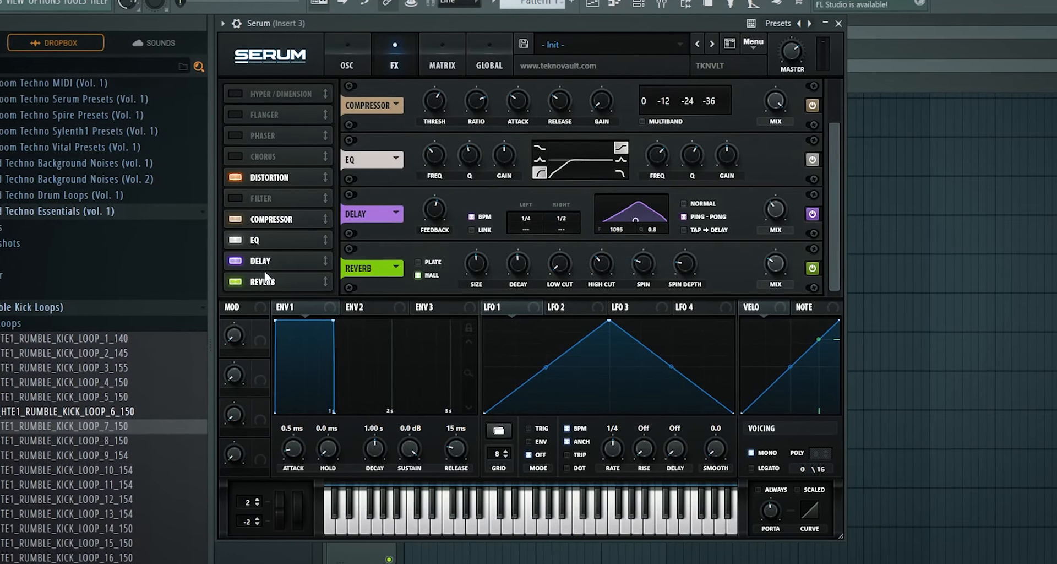
left_click_drag(276, 256, 283, 200)
left_click_drag(278, 282, 278, 241)
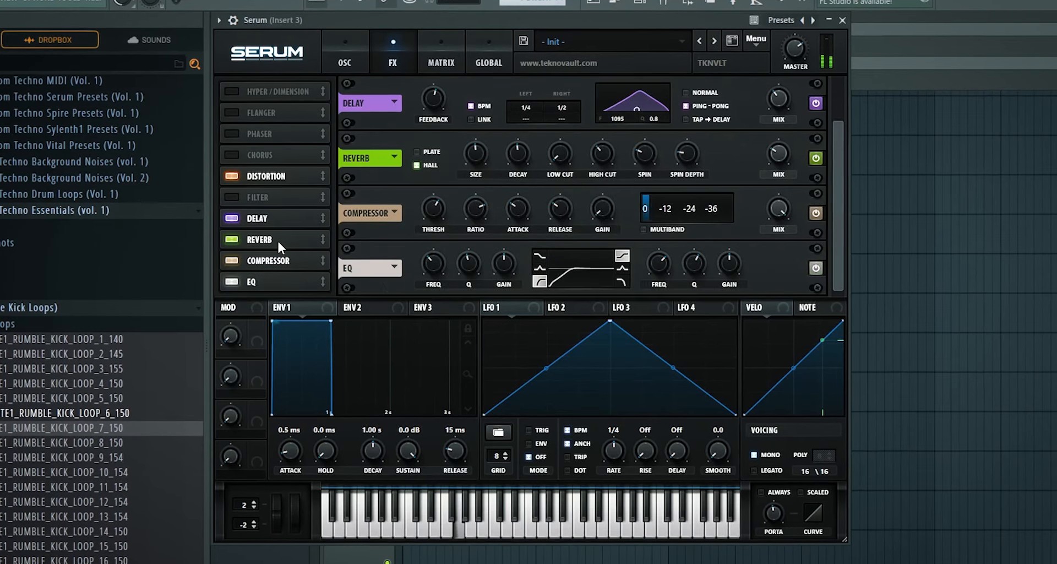
Raise the reverb's low cut and review the distortion and delay settings in the effects rack.
left_click_drag(561, 154, 603, 133)
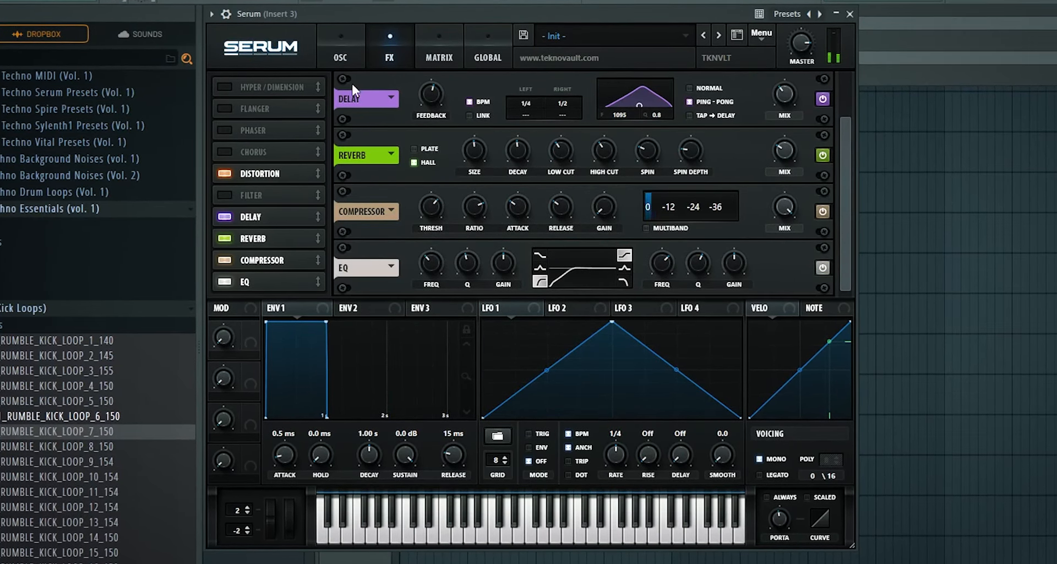
left_click(248, 174)
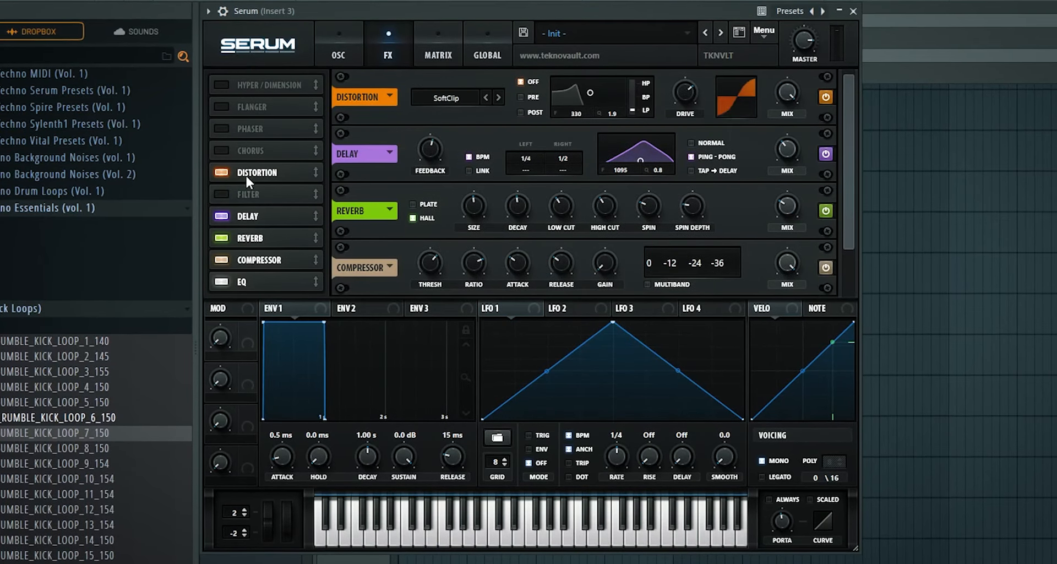
left_click(259, 218)
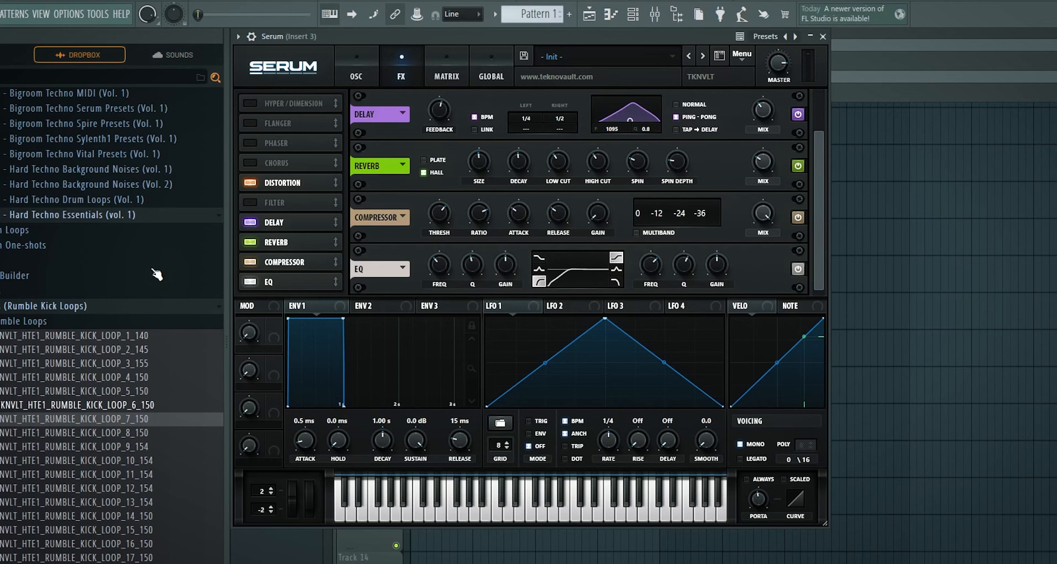
Try different unison detune and random phase amounts on oscillator A.
left_click(362, 65)
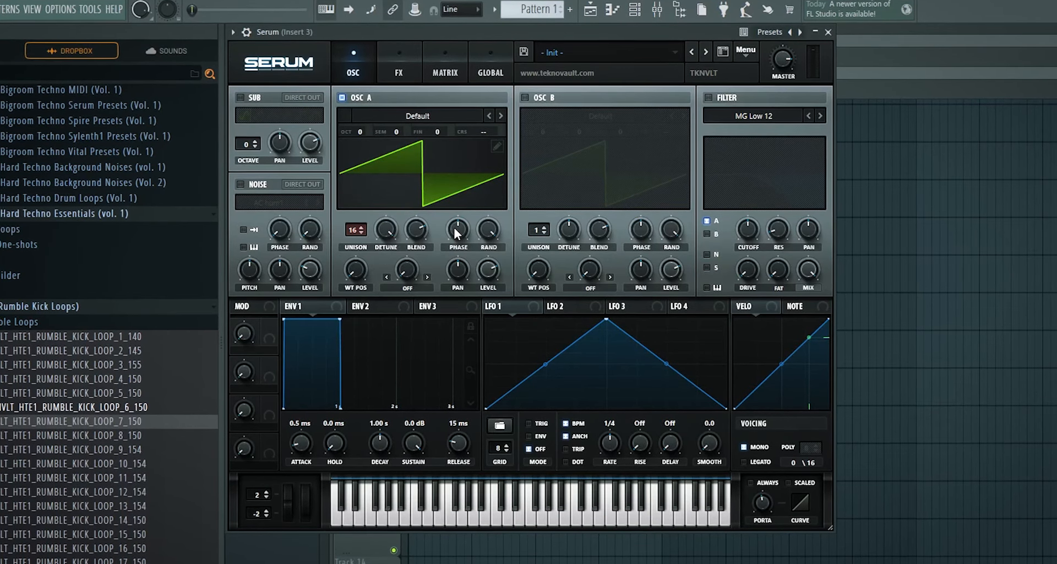
left_click_drag(383, 228, 379, 189)
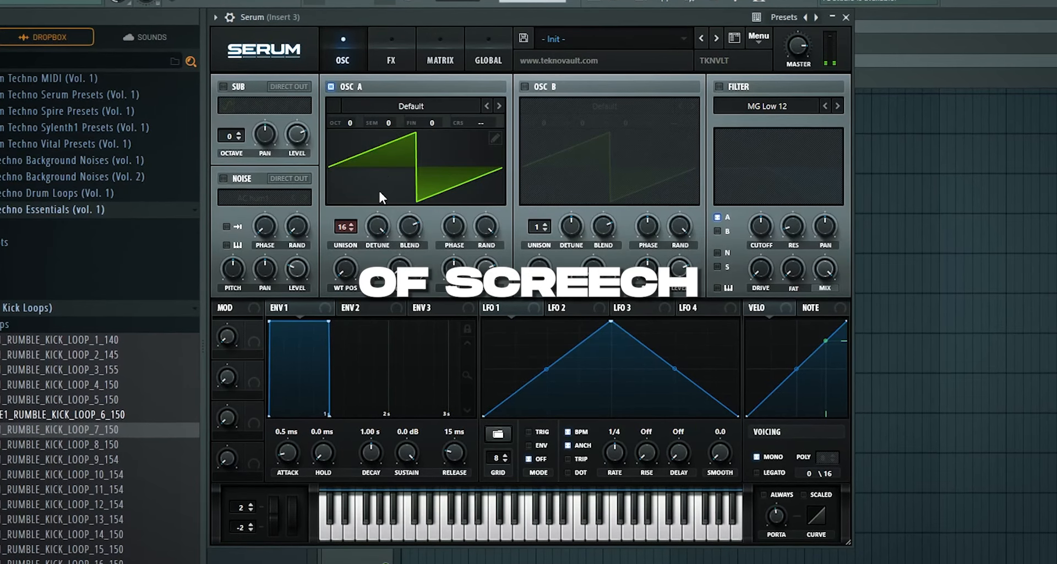
left_click_drag(377, 226, 368, 289)
mouse_move(493, 218)
left_mouse_down()
mouse_move(465, 358)
mouse_move(482, 203)
left_mouse_up()
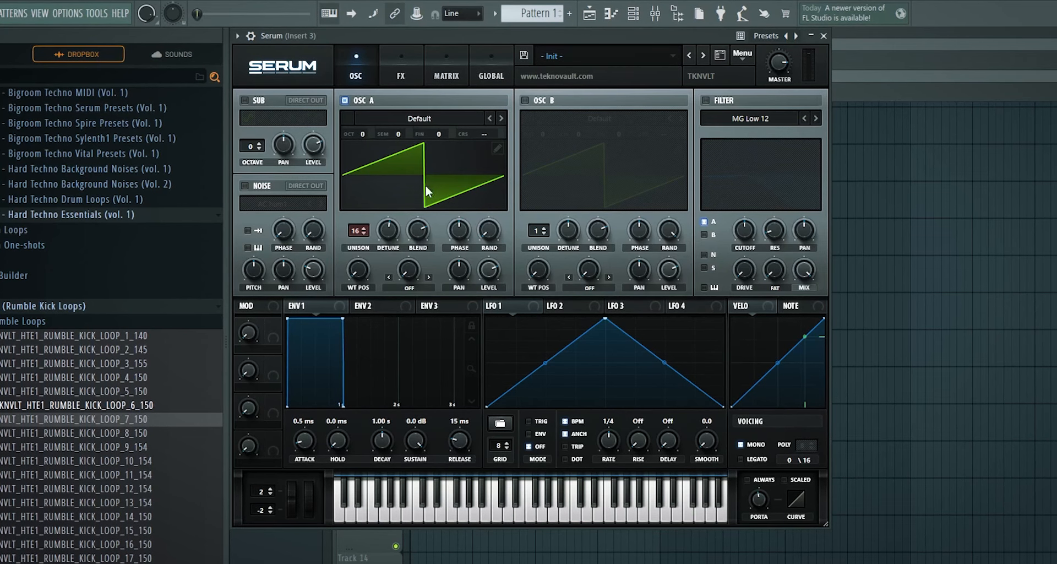
mouse_move(467, 234)
left_mouse_down()
mouse_move(463, 219)
mouse_move(459, 242)
left_mouse_up()
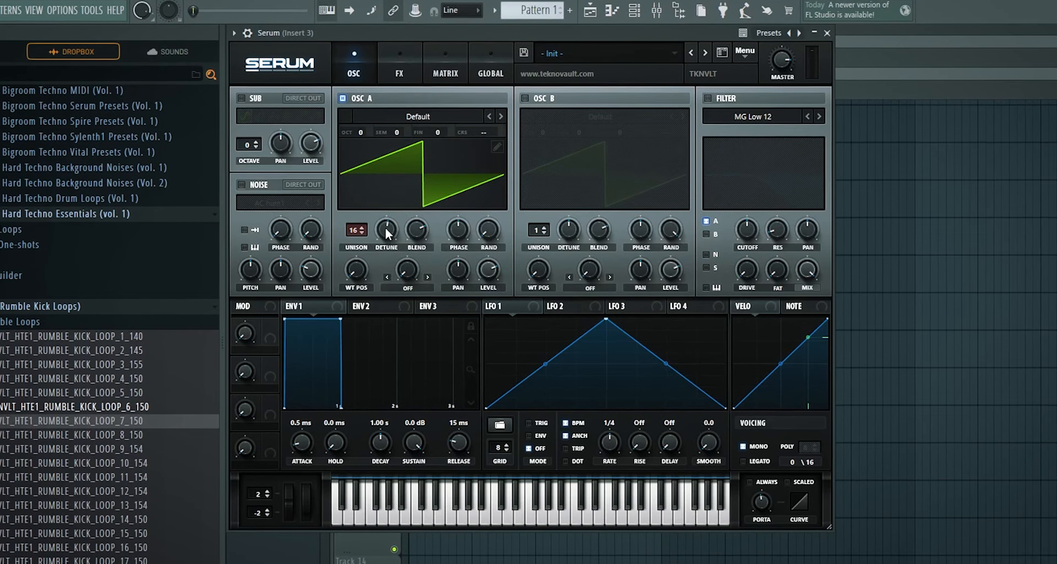
left_click_drag(384, 231, 382, 192)
double_click(494, 227)
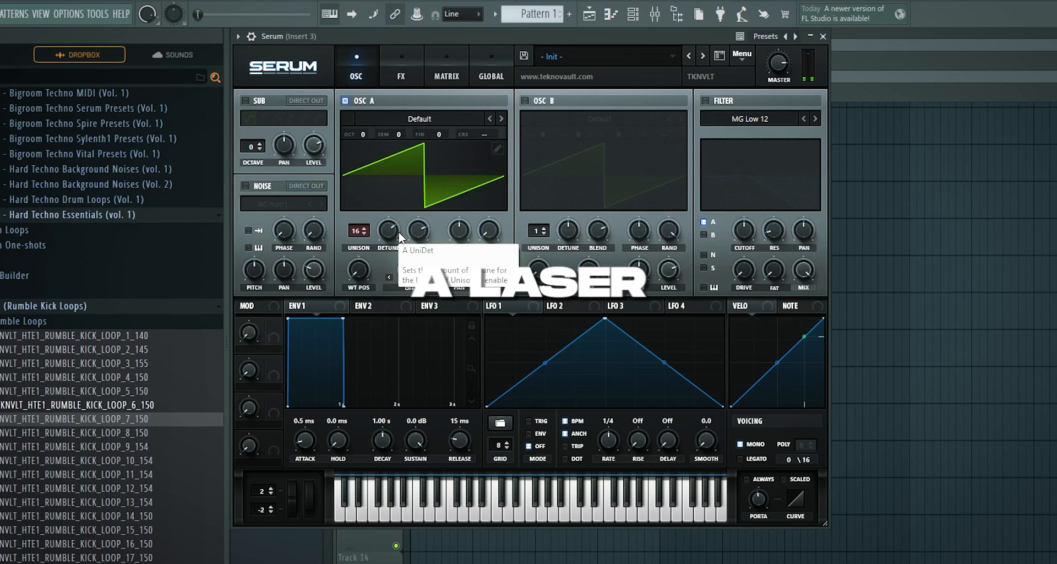
Try oscillator A with unison detune at 0.00 and the random phase amount lowered.
left_click_drag(392, 233, 381, 319)
left_click_drag(386, 232, 386, 242)
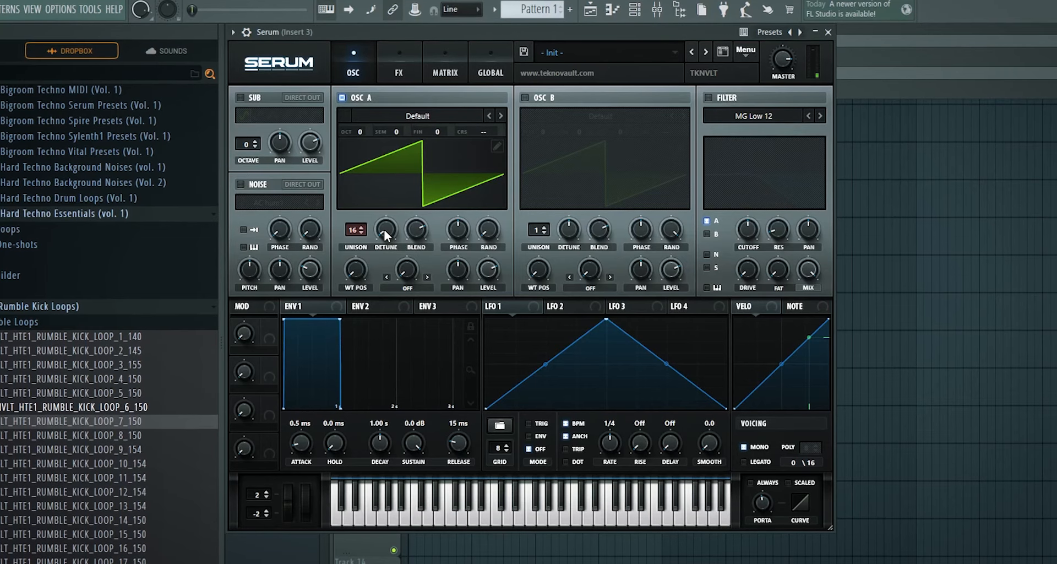
left_click_drag(492, 230, 490, 293)
left_click(384, 229)
left_click(382, 230)
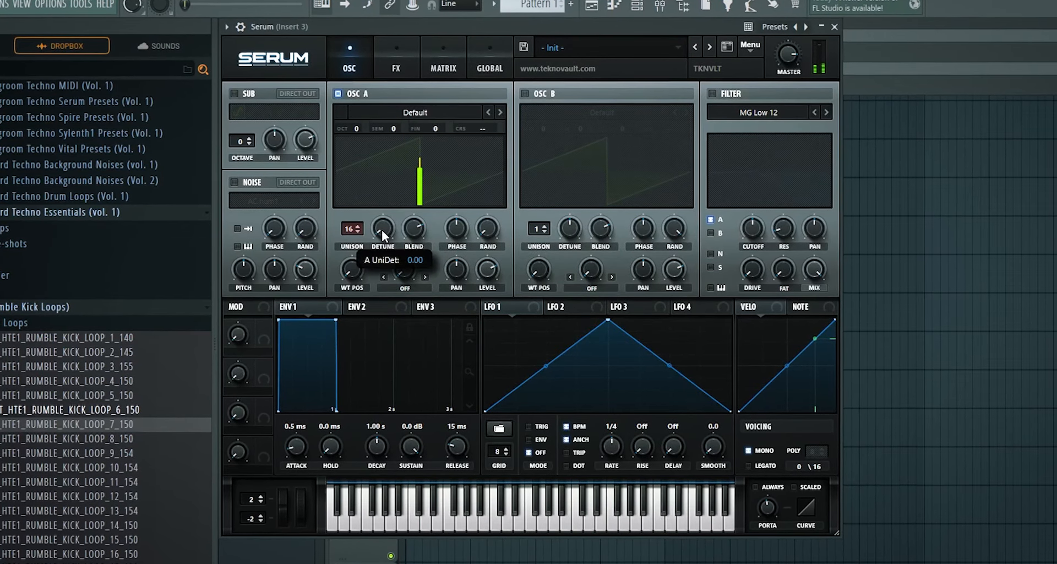
Raise oscillator A's unison detune to 0.92 and set its random phase slightly below the knob's midpoint.
left_click_drag(382, 220, 390, 82)
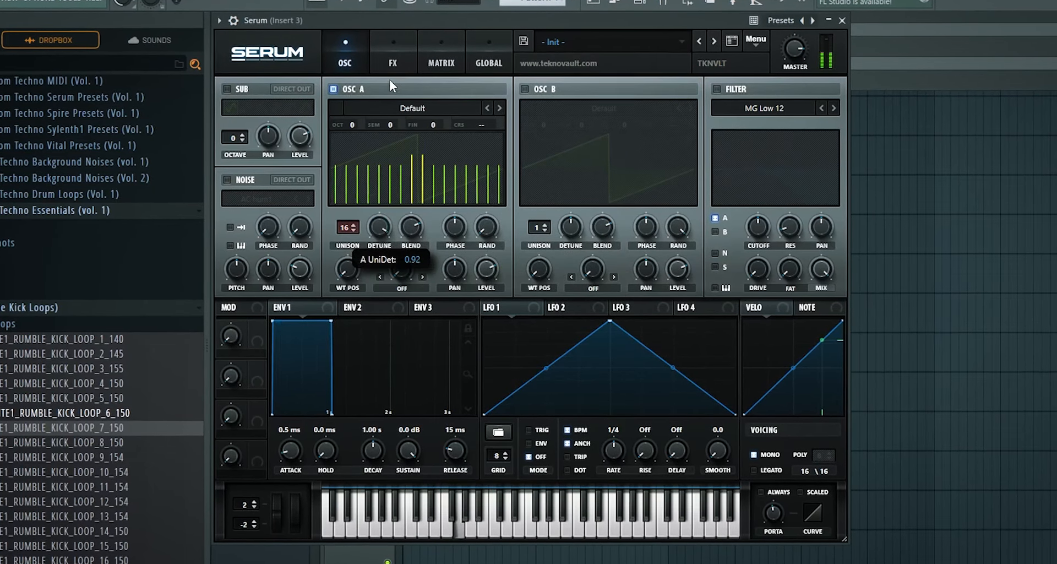
left_click_drag(485, 235, 486, 165)
left_click(491, 224)
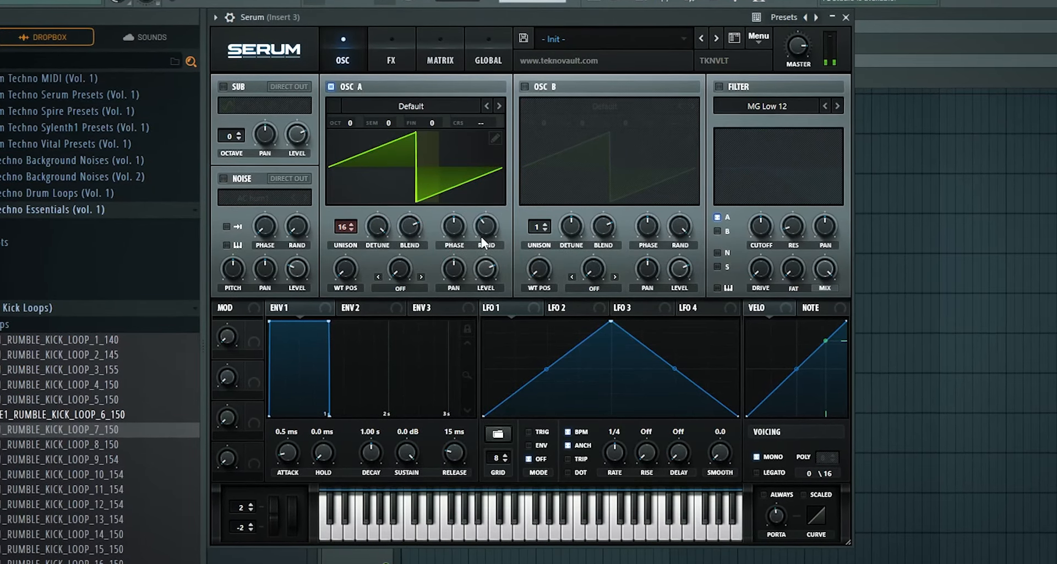
left_click(485, 231)
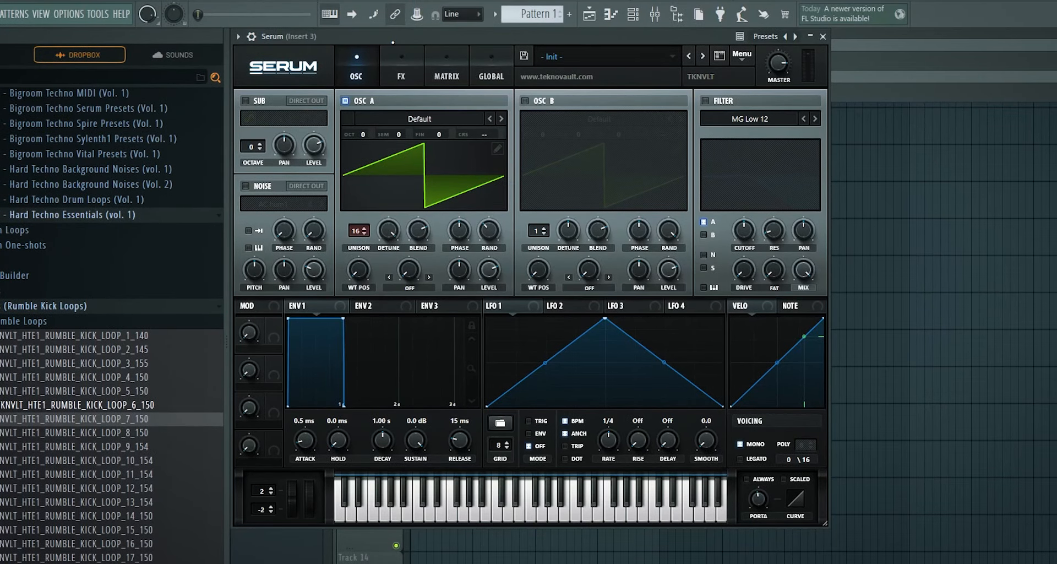
Load the Basic_McB wavetable from the Analog category into oscillator A.
left_click(441, 122)
left_click(435, 118)
left_click(435, 117)
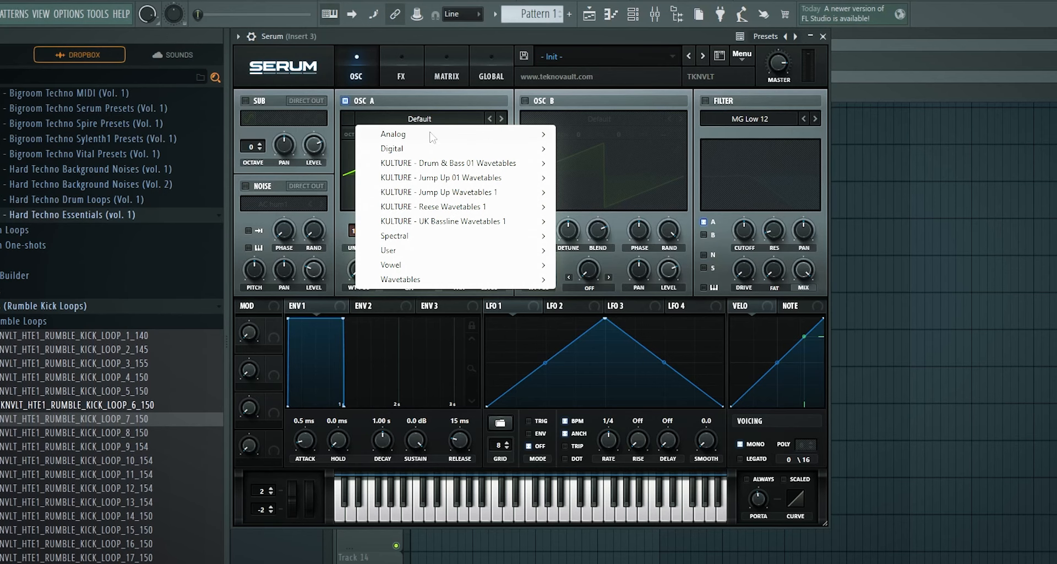
mouse_move(529, 134)
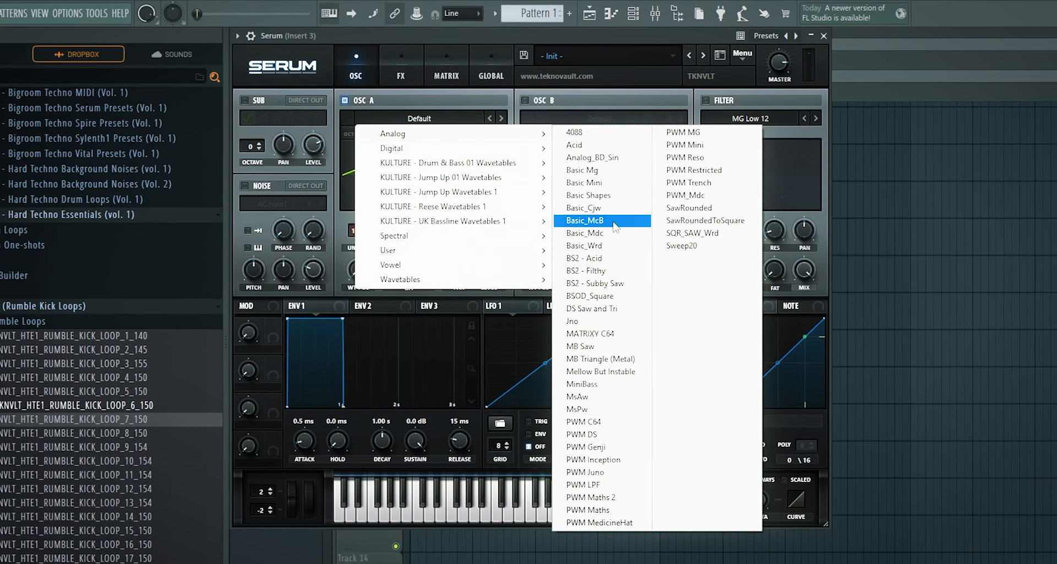
left_click(584, 220)
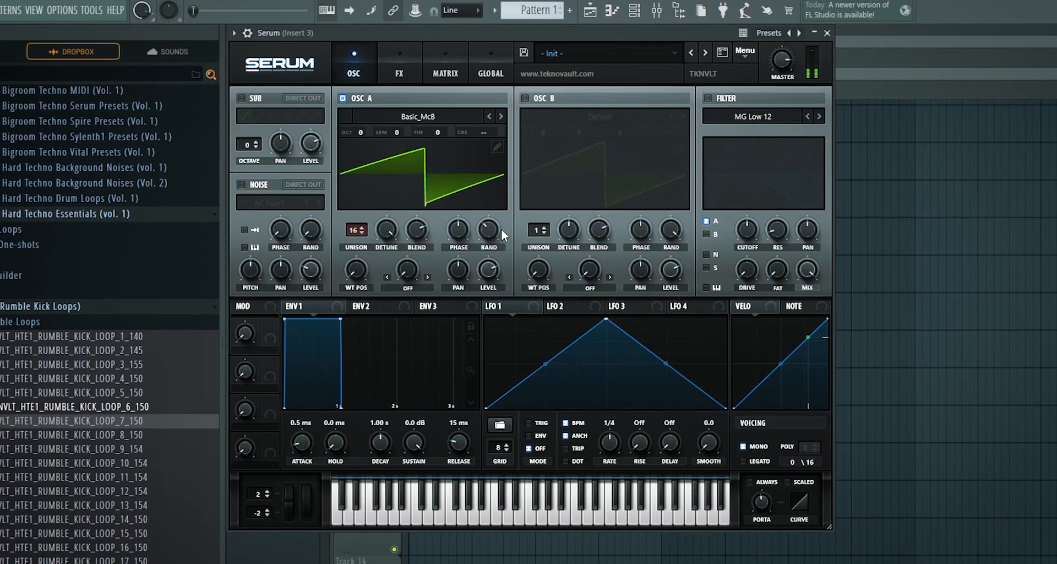
Raise oscillator A's random phase slightly and enable the noise oscillator at 0% level with the Analog noise ARP circuit.
left_click_drag(493, 245, 491, 230)
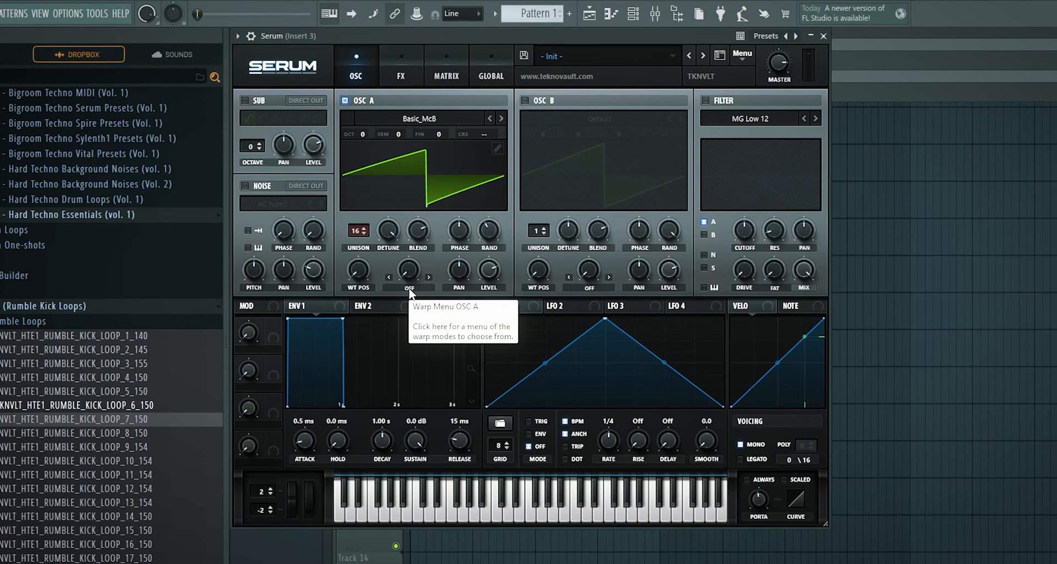
left_click(245, 186)
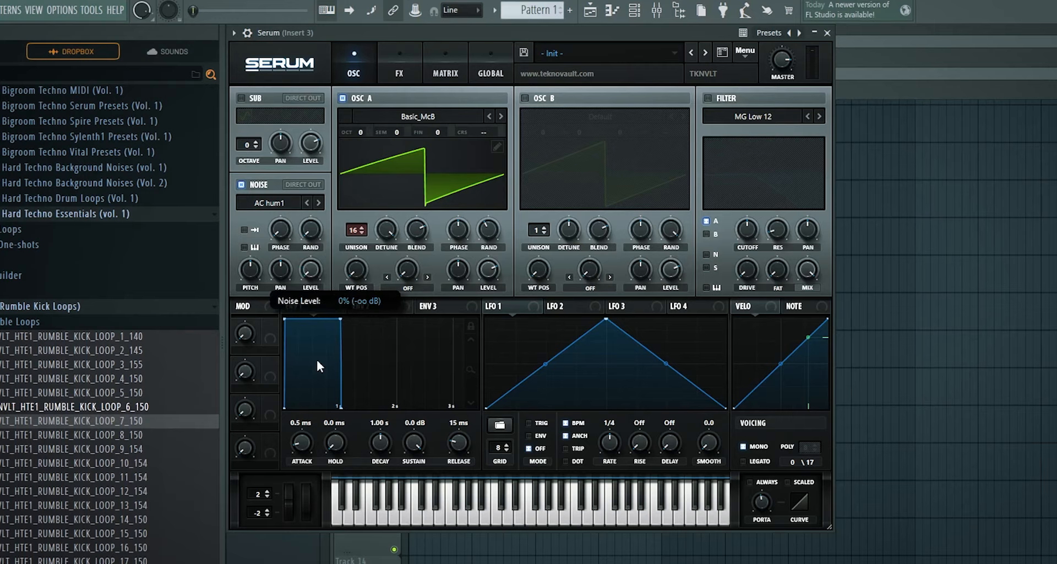
left_click(266, 203)
left_click(266, 203)
left_click(266, 203)
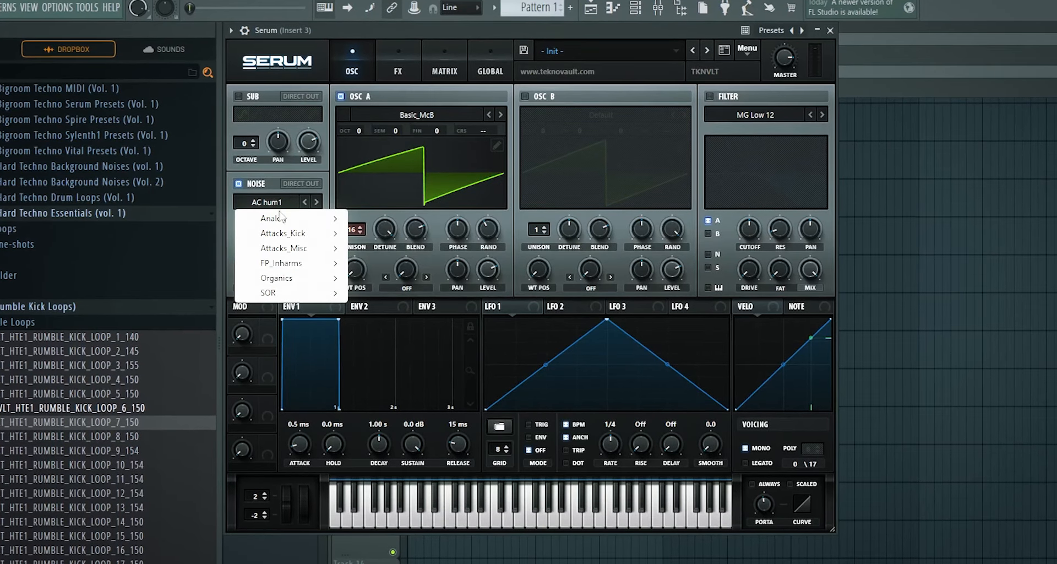
mouse_move(281, 219)
left_click(406, 234)
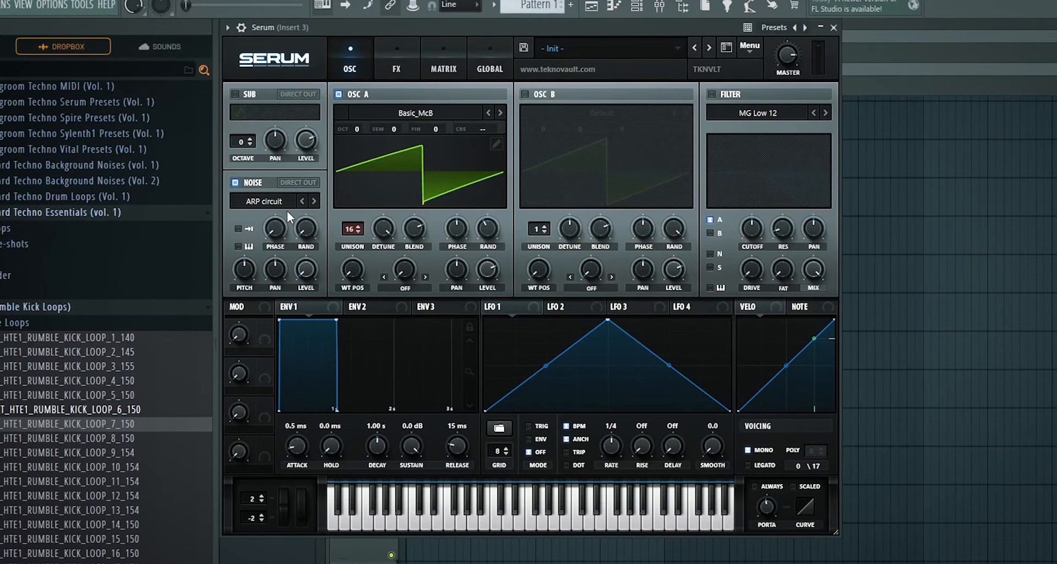
Set oscillator A's warp mode to FM (Noise) and try different warp amounts.
left_click(405, 288)
left_click(410, 562)
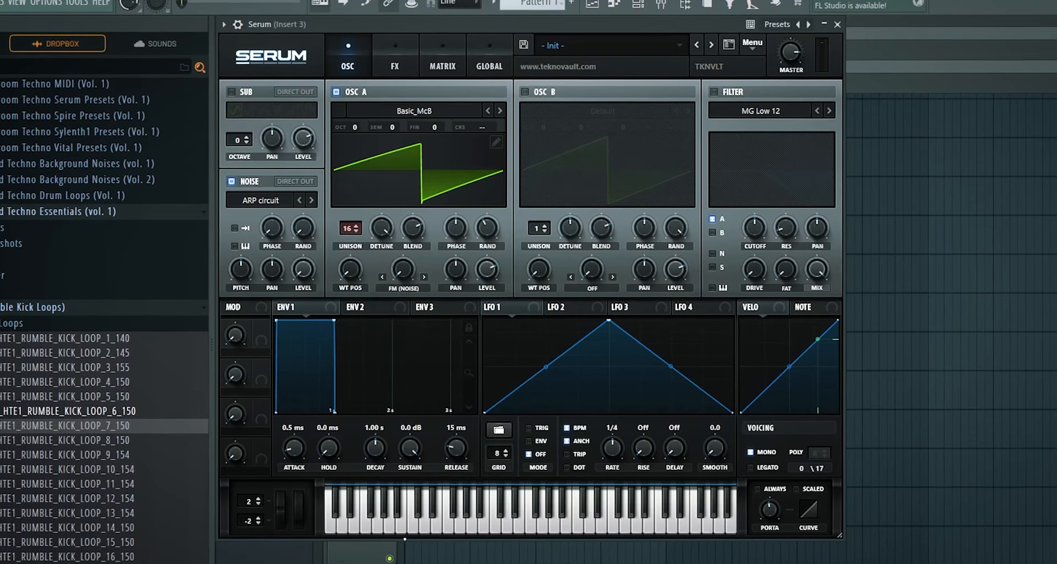
left_click_drag(401, 268, 399, 239)
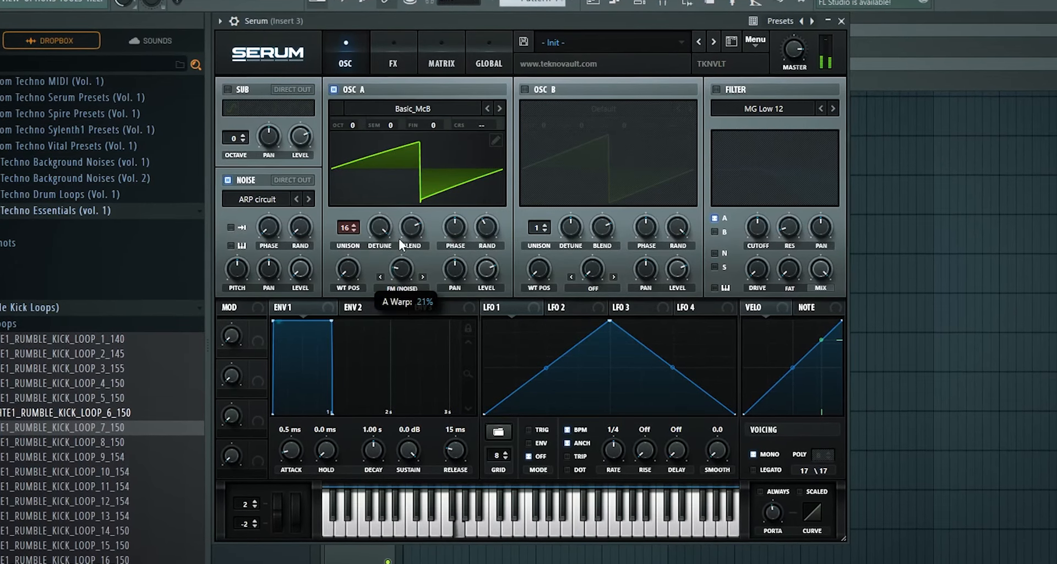
mouse_move(402, 190)
left_mouse_down()
mouse_move(401, 104)
mouse_move(409, 177)
left_mouse_up()
Audition the ARP pink and ARP white noises with more warp, and load AC hum1 from the Organics category as the noise source.
left_click(304, 198)
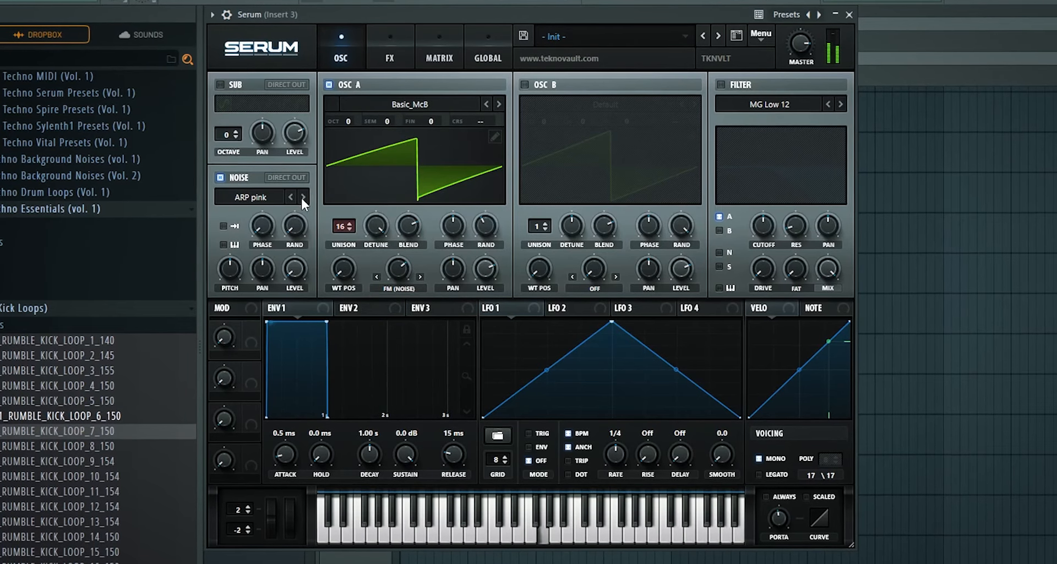
mouse_move(401, 266)
left_mouse_down()
mouse_move(406, 245)
mouse_move(412, 281)
left_mouse_up()
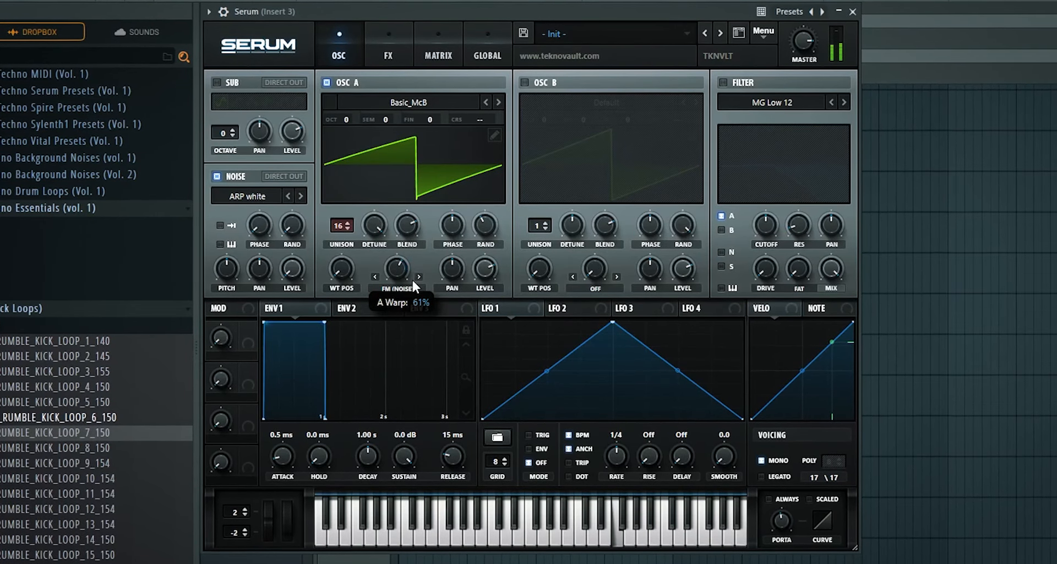
left_click(246, 196)
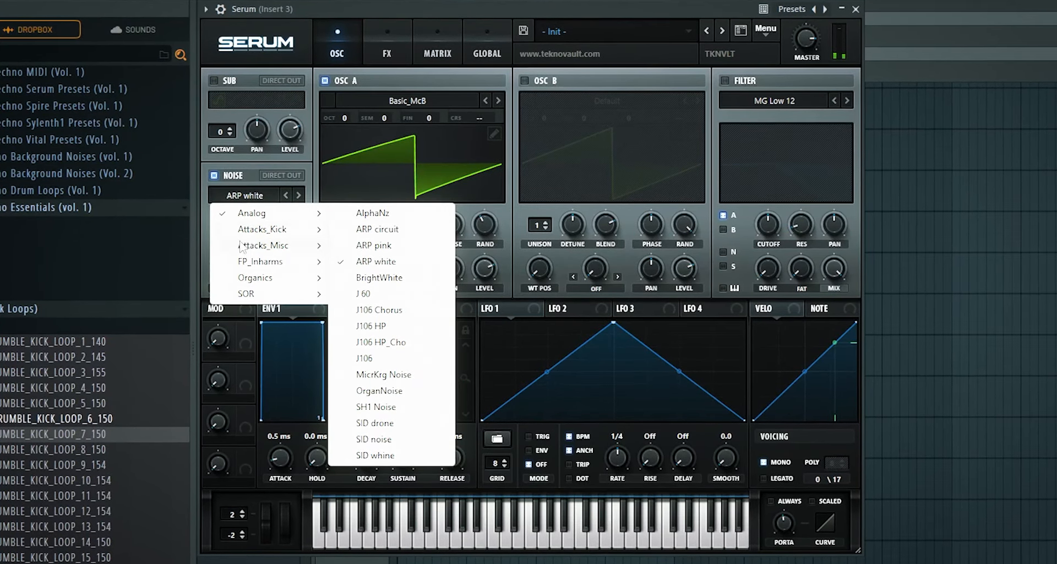
mouse_move(263, 278)
left_click(386, 278)
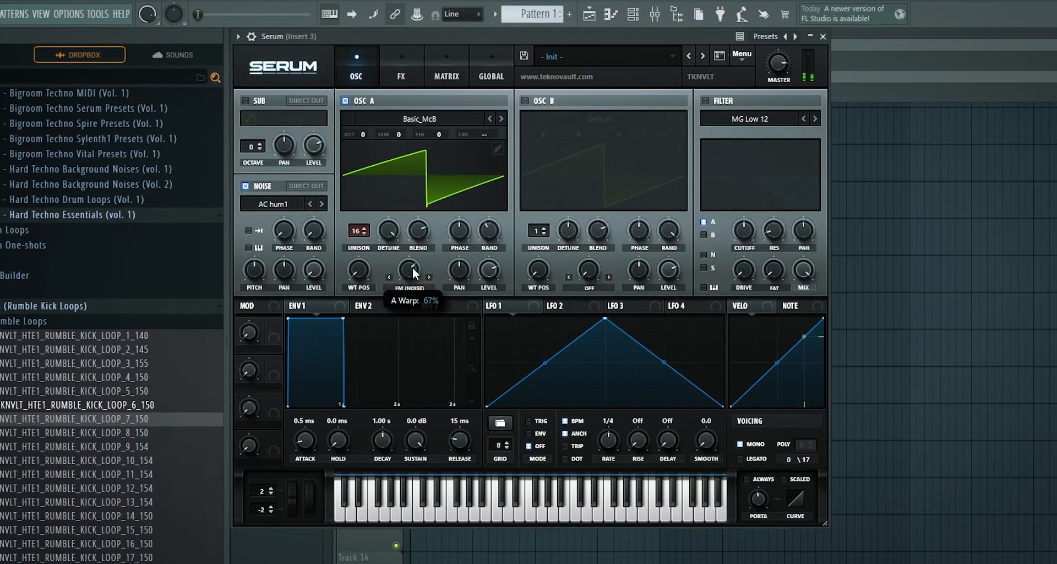
Audition oscillator A with one unison voice while adjusting its FM (Noise) warp amount, and return unison to 16 voices.
left_click_drag(360, 236, 361, 239)
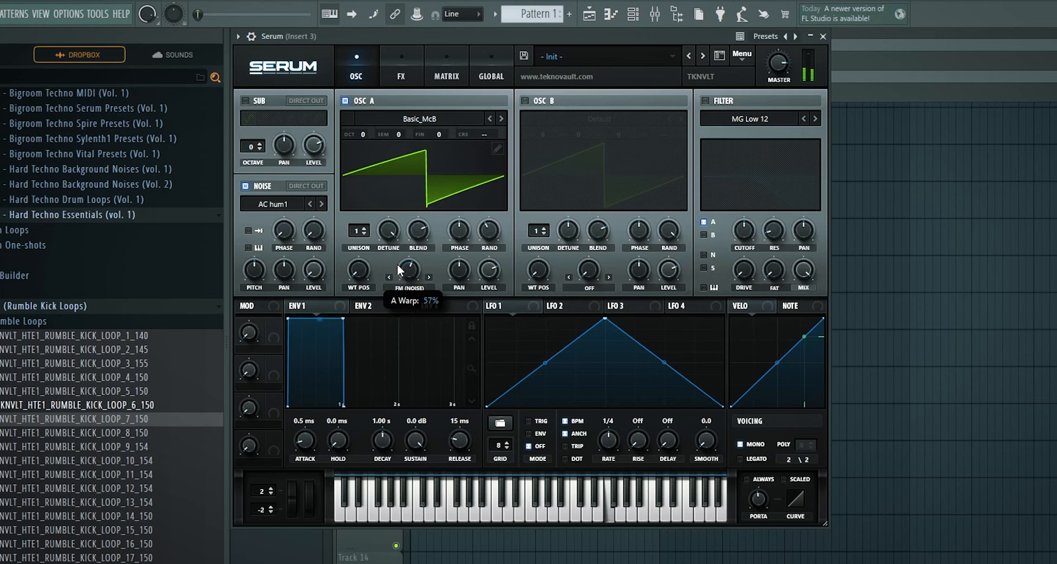
left_click_drag(400, 253, 403, 273)
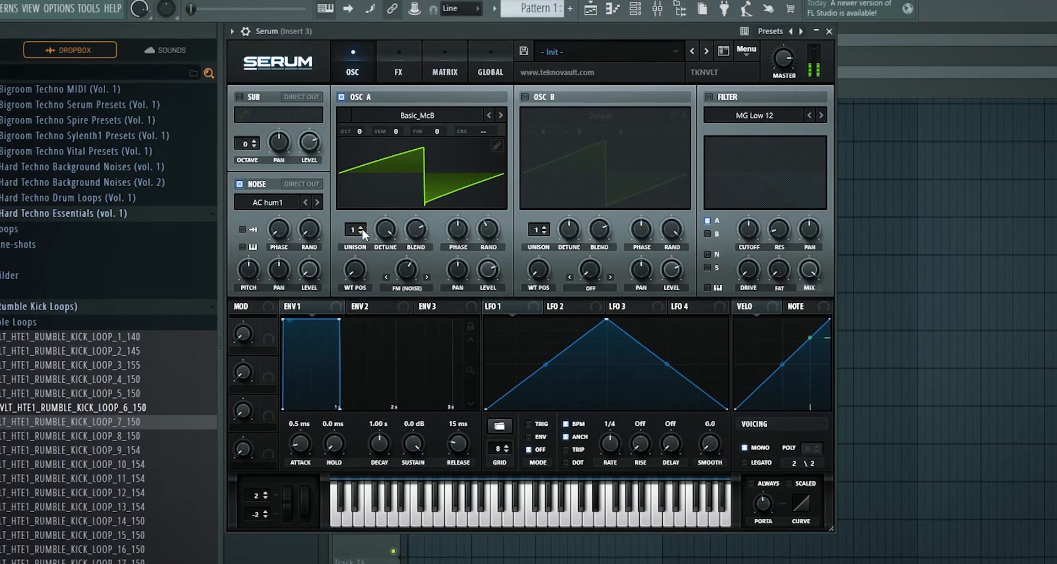
left_click_drag(361, 229, 376, 144)
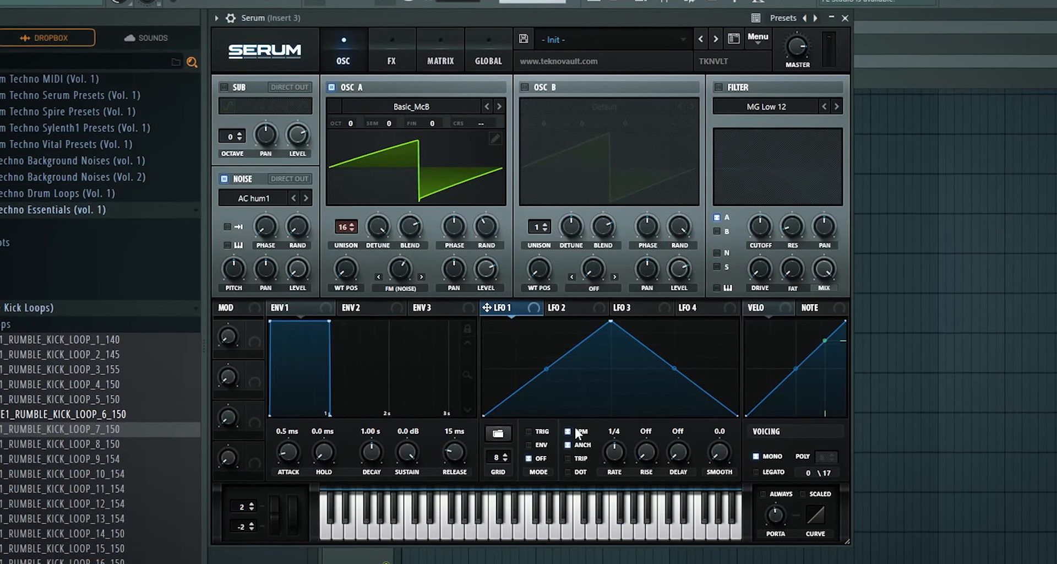
Turn off LFO 1's BPM sync, modulate oscillator A's fine pitch with it while auditioning one unison voice, and set its rate to 53.5 Hz.
left_click(570, 431)
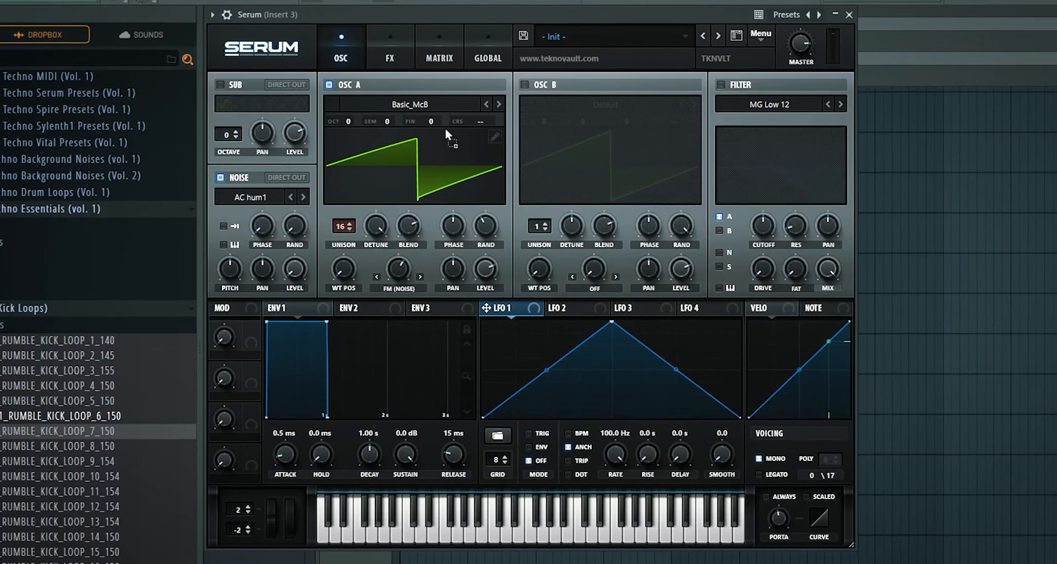
left_click_drag(446, 130, 431, 119)
double_click(343, 227)
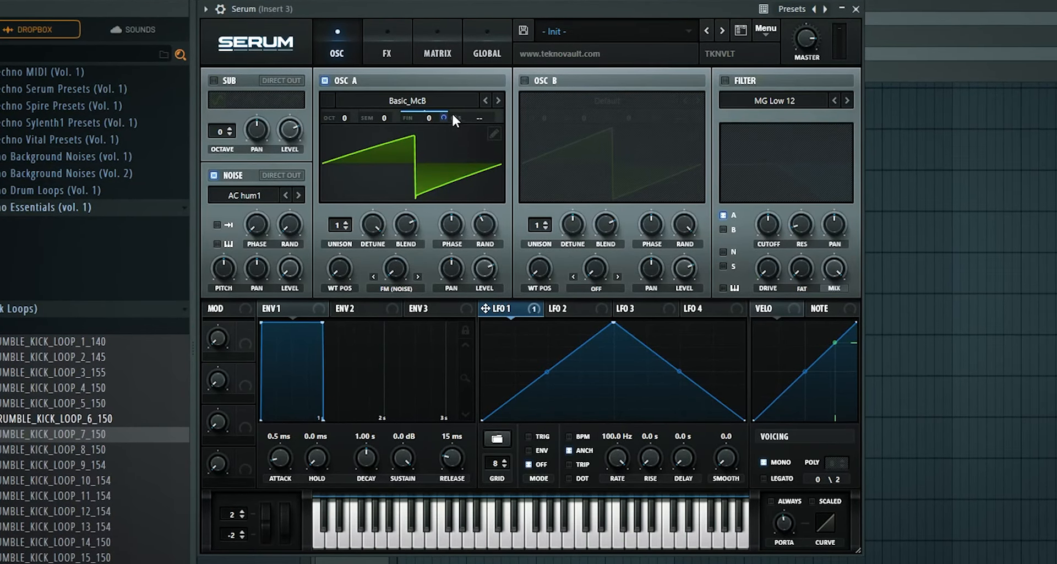
left_click_drag(452, 117, 445, 195)
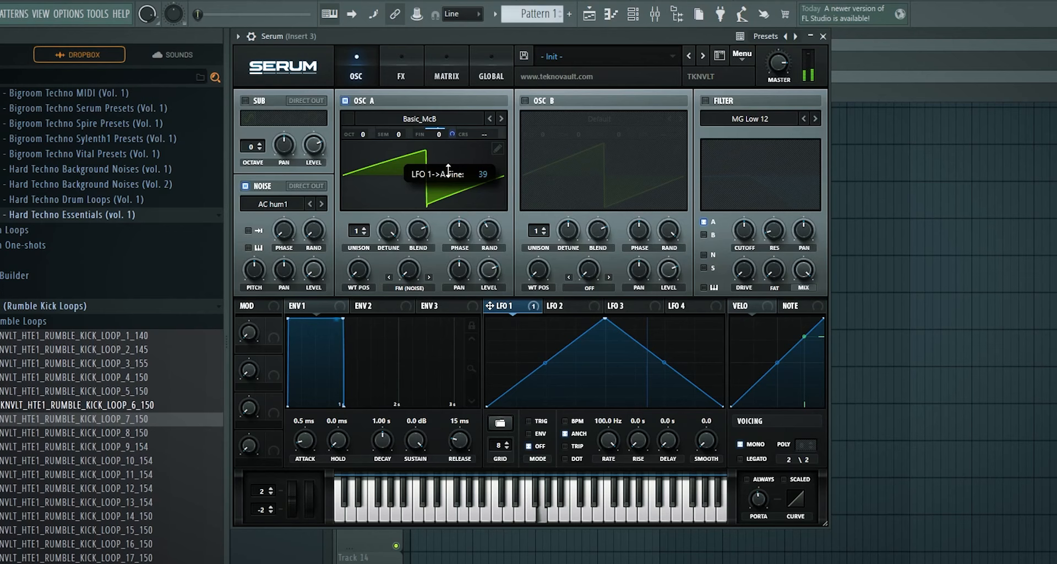
left_click_drag(608, 447, 607, 462)
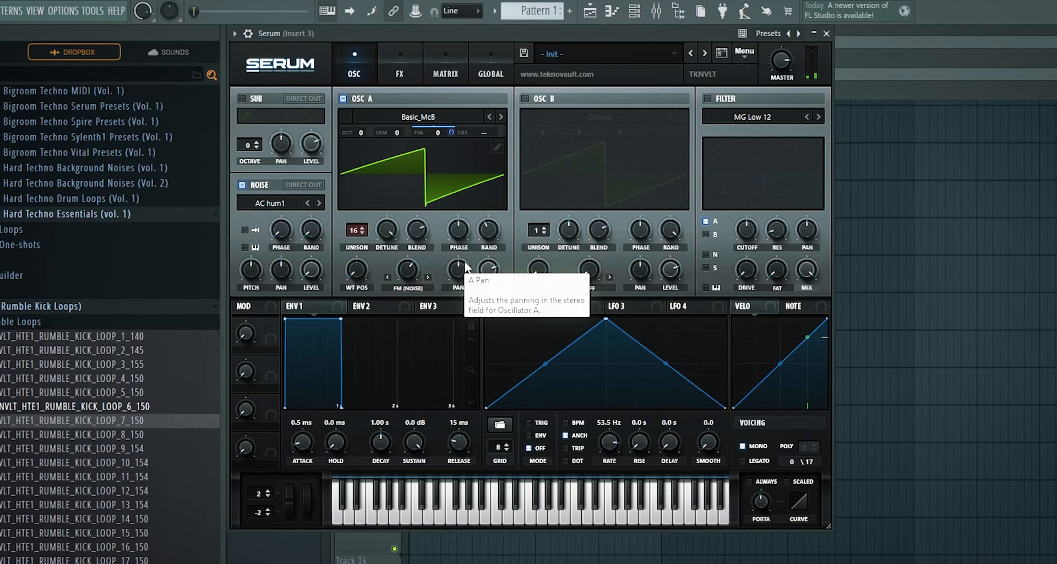
Assign Chaos1 as the modulation source for oscillator A's coarse pitch and view the assignment in the modulation matrix.
right_click(485, 133)
left_click(474, 130)
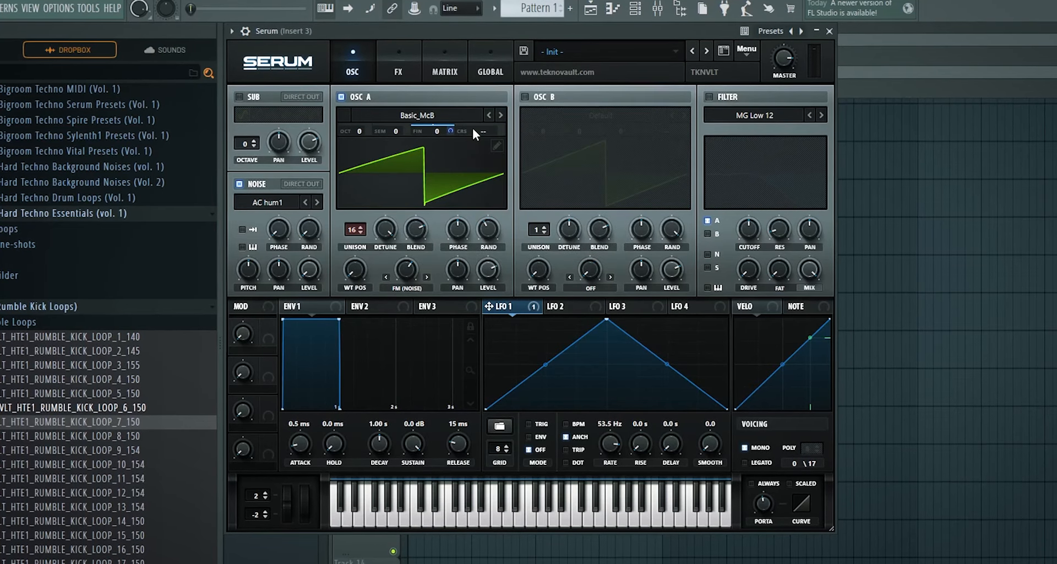
right_click(483, 131)
mouse_move(545, 215)
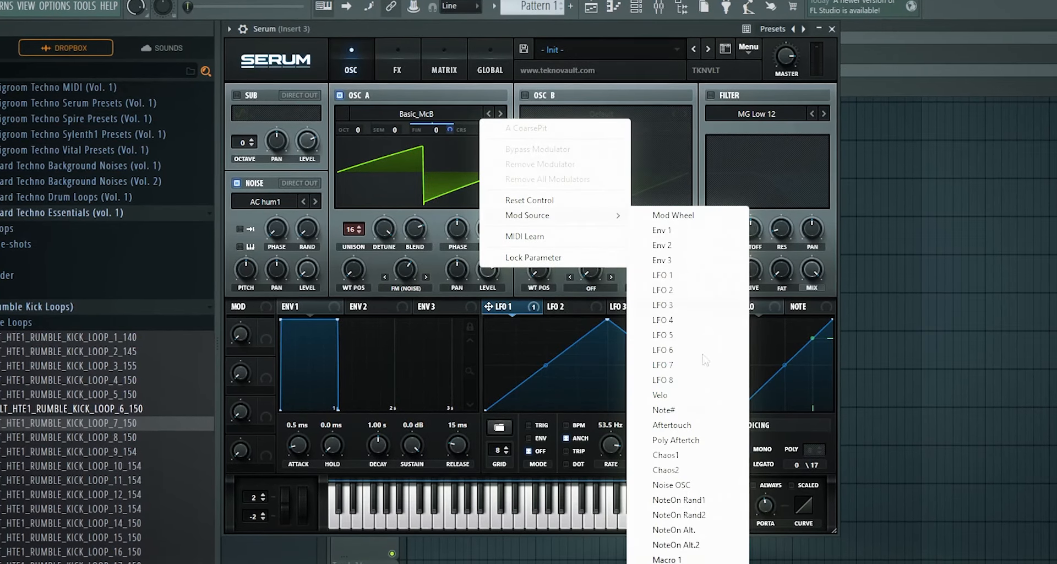
left_click(665, 467)
left_click(444, 55)
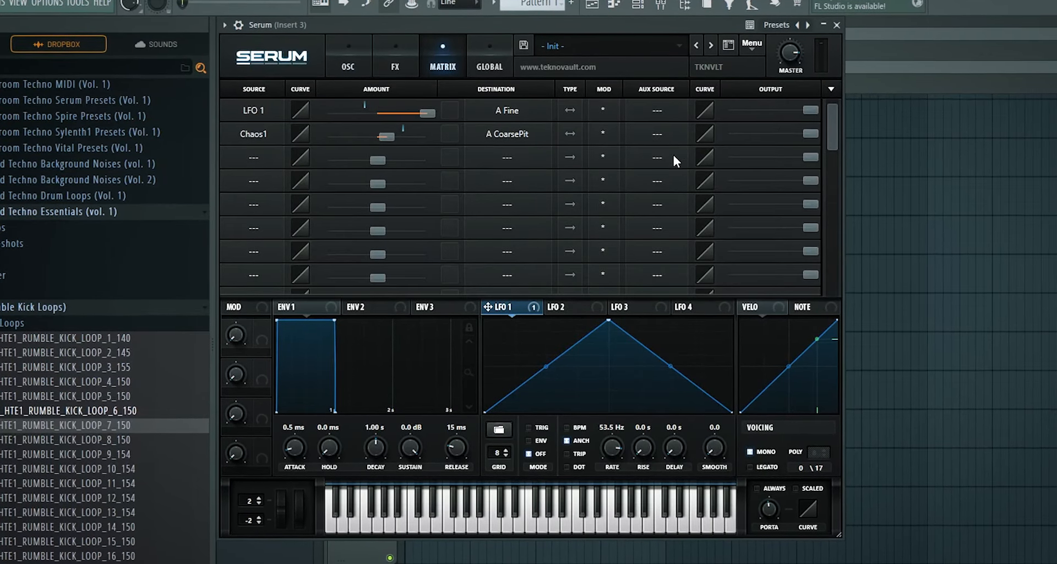
Raise the Chaos 1 rate to about 962.656 Hz.
left_click(487, 56)
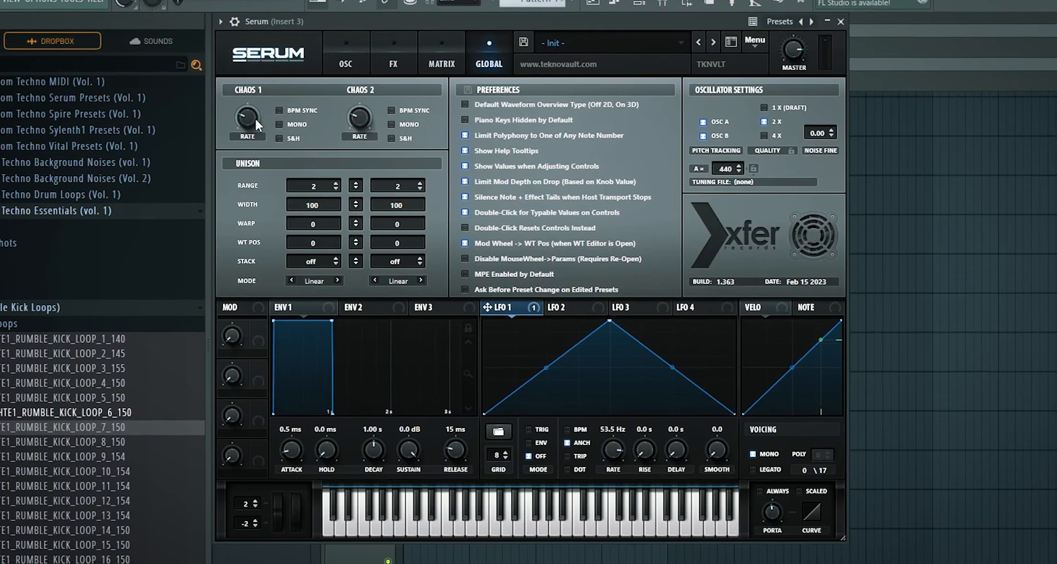
left_click_drag(254, 117, 277, 5)
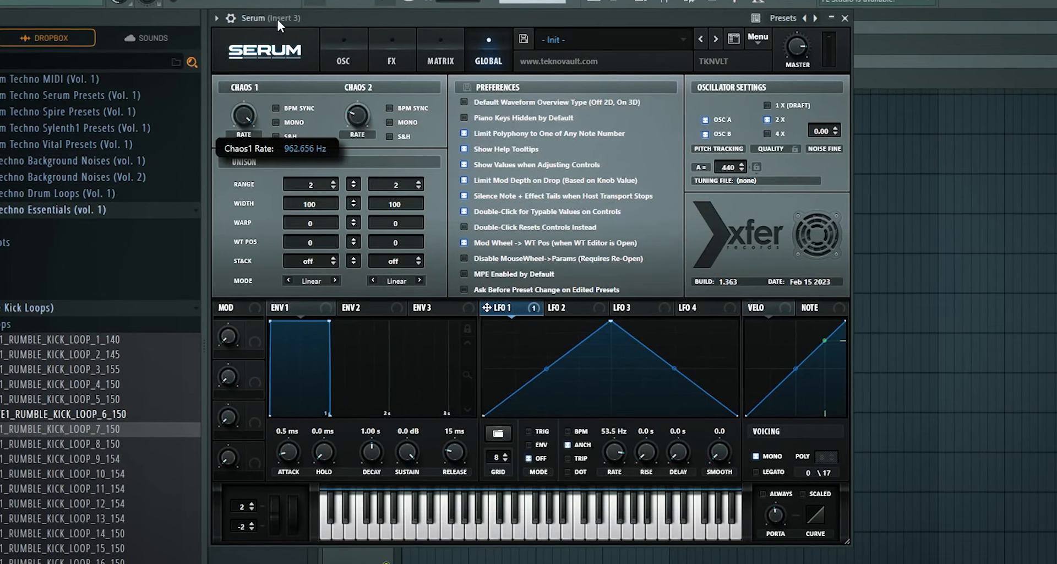
left_click(361, 34)
left_click(397, 42)
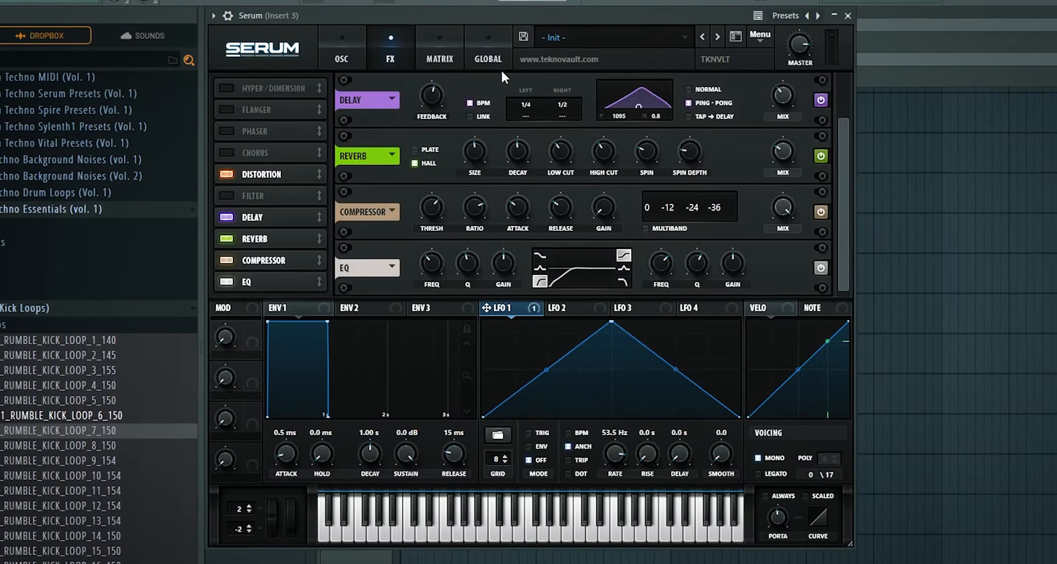
Isolate the Chaos1 effect with one unison voice and a flattened LFO 1 curve, and increase its amount on oscillator A's coarse pitch.
left_click(347, 47)
left_click_drag(344, 226, 311, 523)
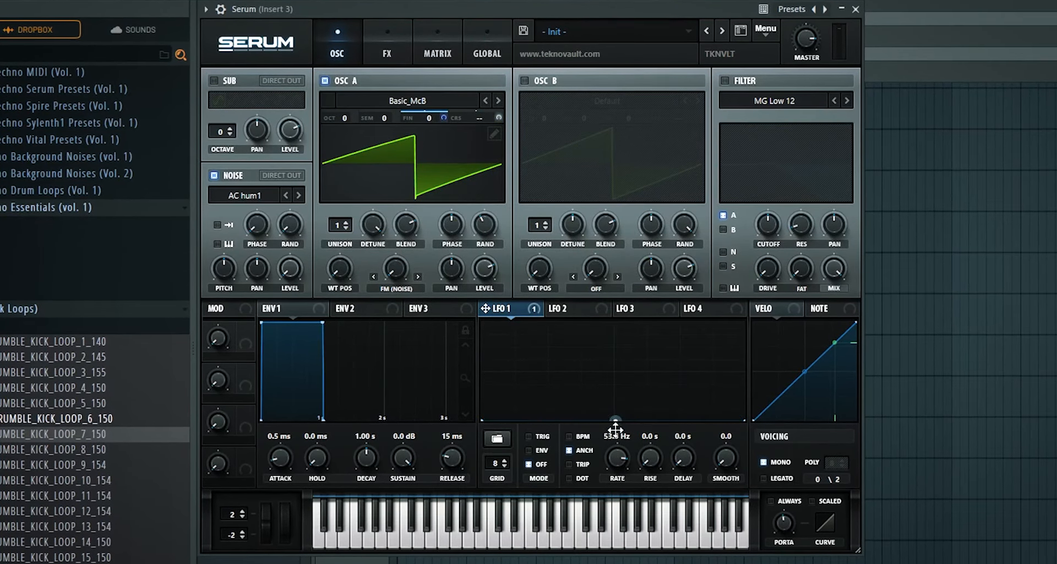
left_click(461, 57)
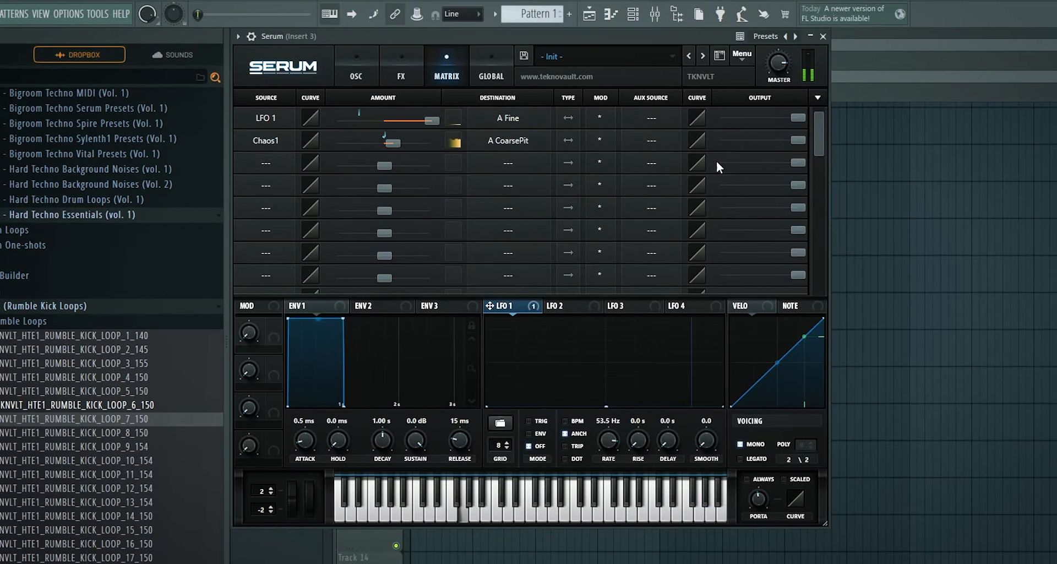
mouse_move(395, 144)
left_mouse_down()
mouse_move(422, 143)
mouse_move(406, 141)
left_mouse_up()
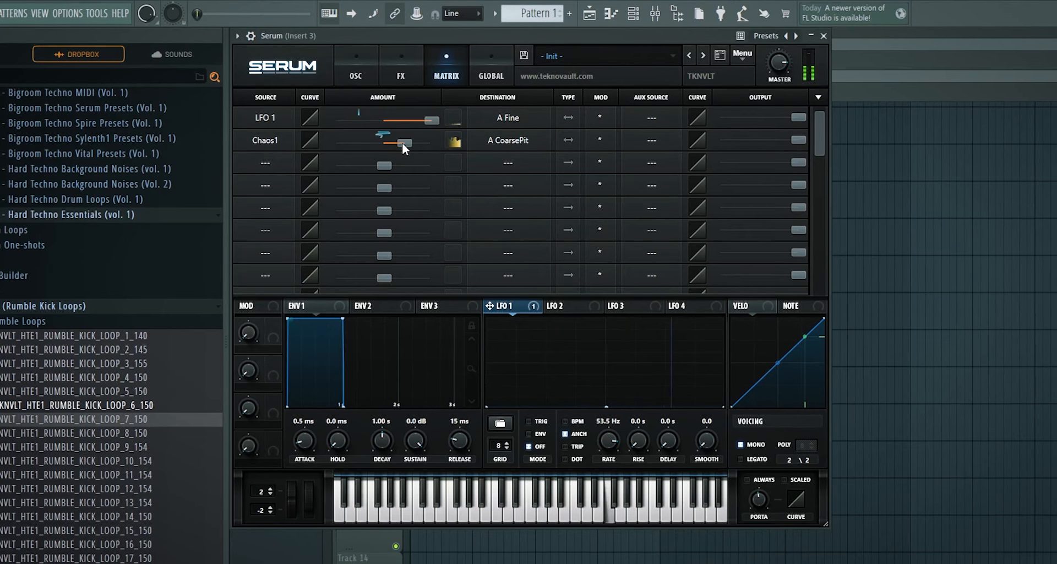
Try different FM (Noise) warp amounts, return oscillator A to 16 unison voices and restore LFO 1's triangle shape.
left_click(370, 71)
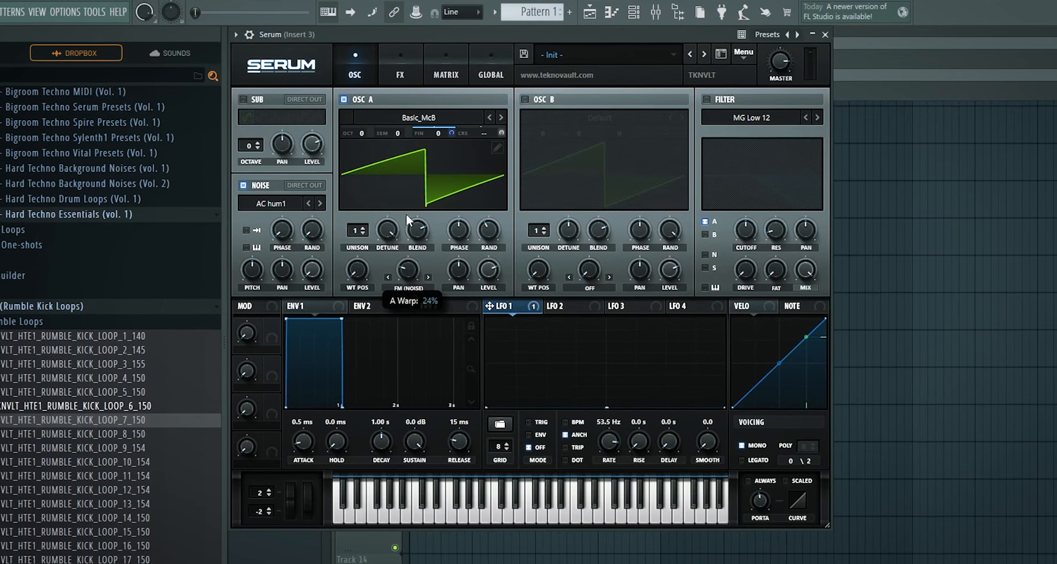
left_click_drag(357, 230, 410, 108)
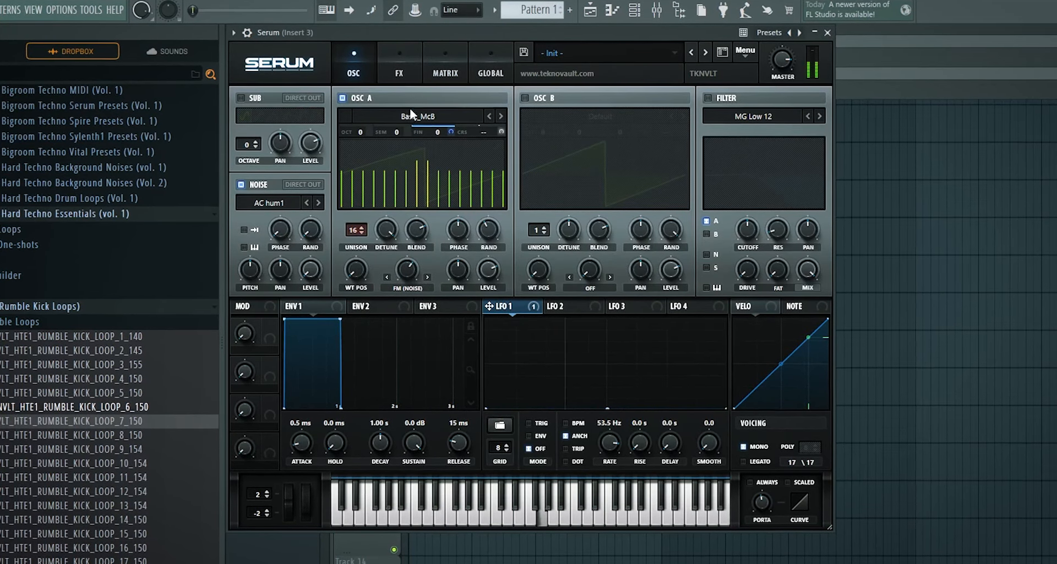
left_click_drag(595, 405, 606, 319)
Reduce the output of the Chaos1 modulation on oscillator A's coarse pitch to 31 and lower its amount.
left_click(491, 72)
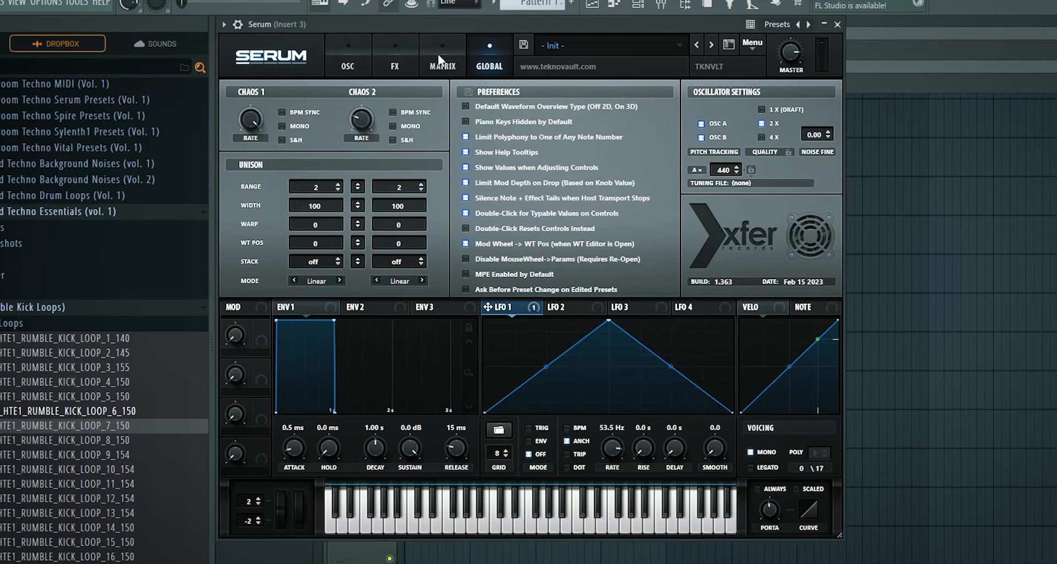
left_click(445, 72)
left_click_drag(800, 137, 720, 144)
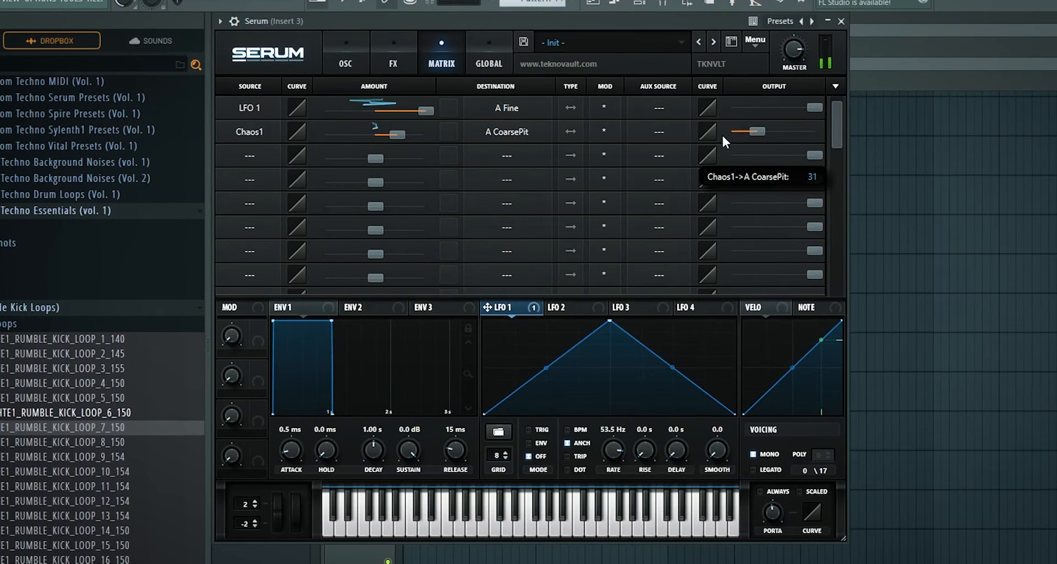
left_click_drag(399, 133, 384, 131)
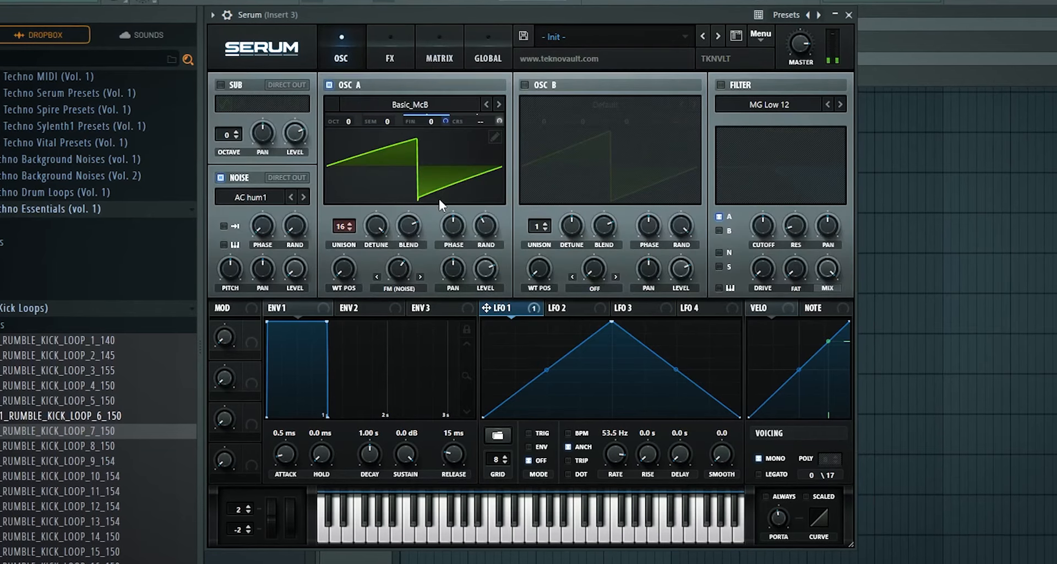
Raise Env 2's attack to about 82 ms and assign Env 2 to master tuning (Mast.Tun) in the modulation matrix.
left_click(357, 312)
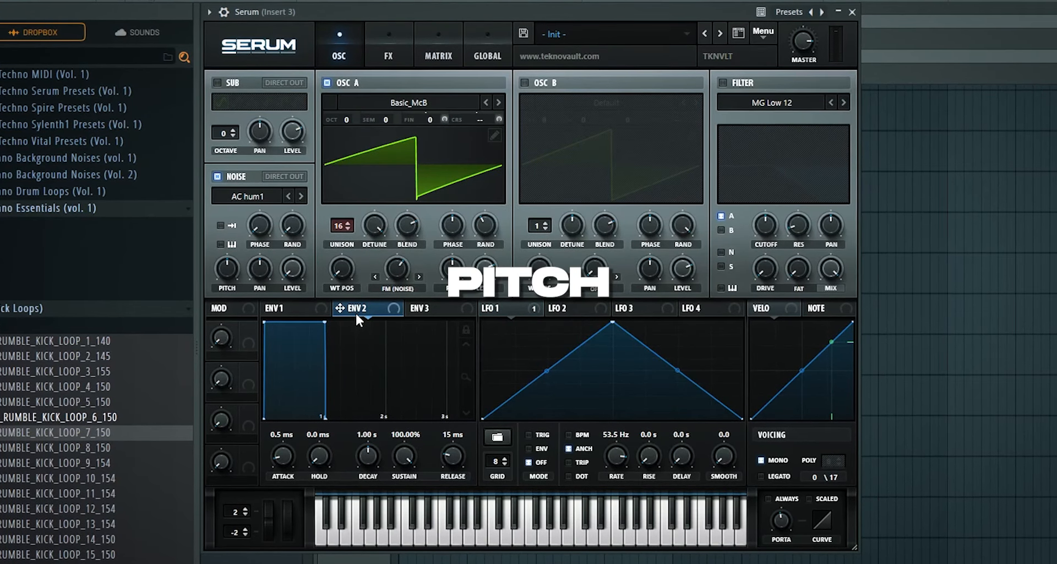
left_click_drag(261, 321, 277, 316)
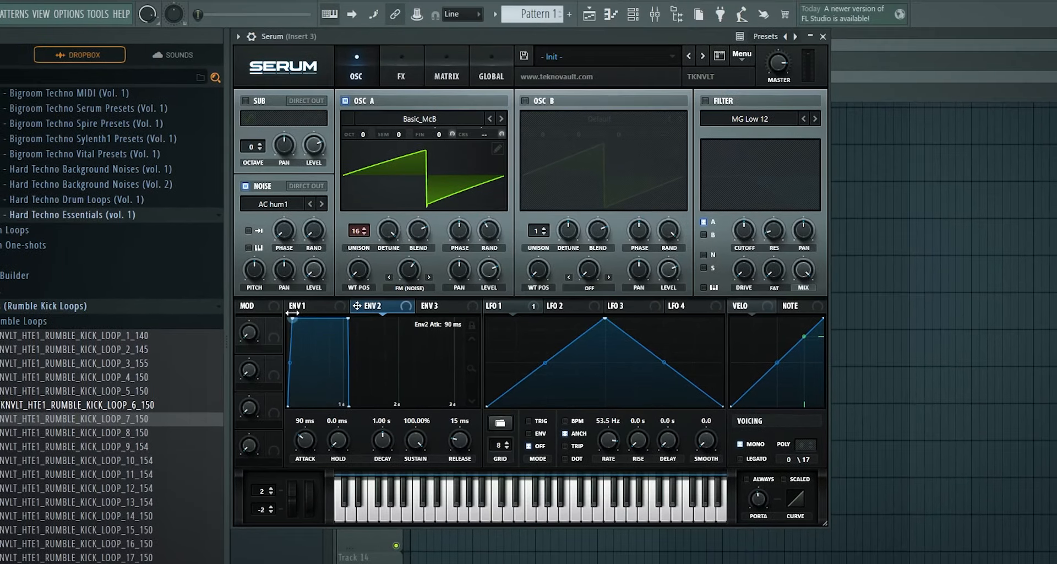
left_click(402, 77)
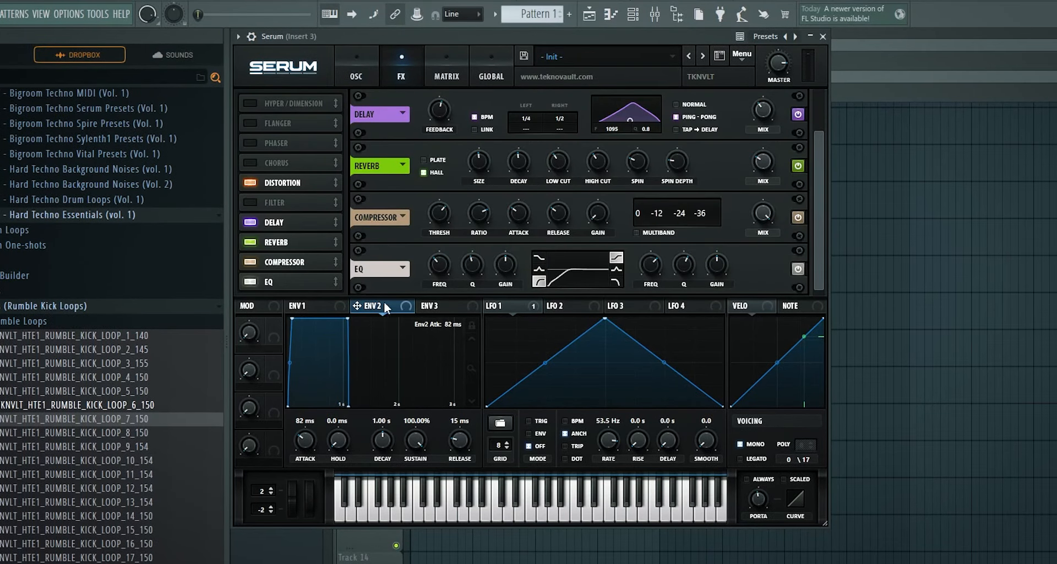
left_click(446, 72)
left_click(263, 163)
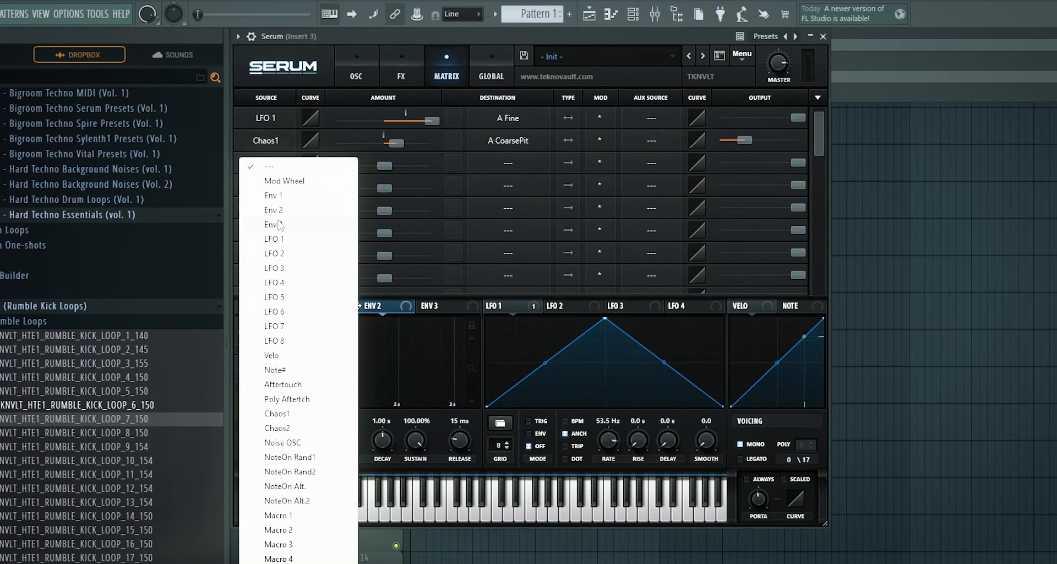
left_click(275, 211)
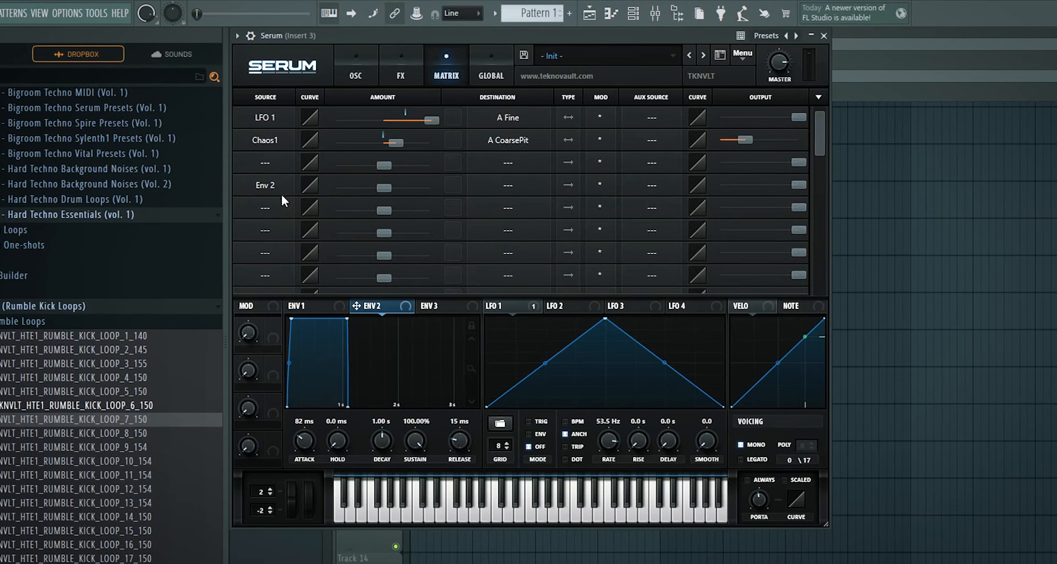
left_click(488, 190)
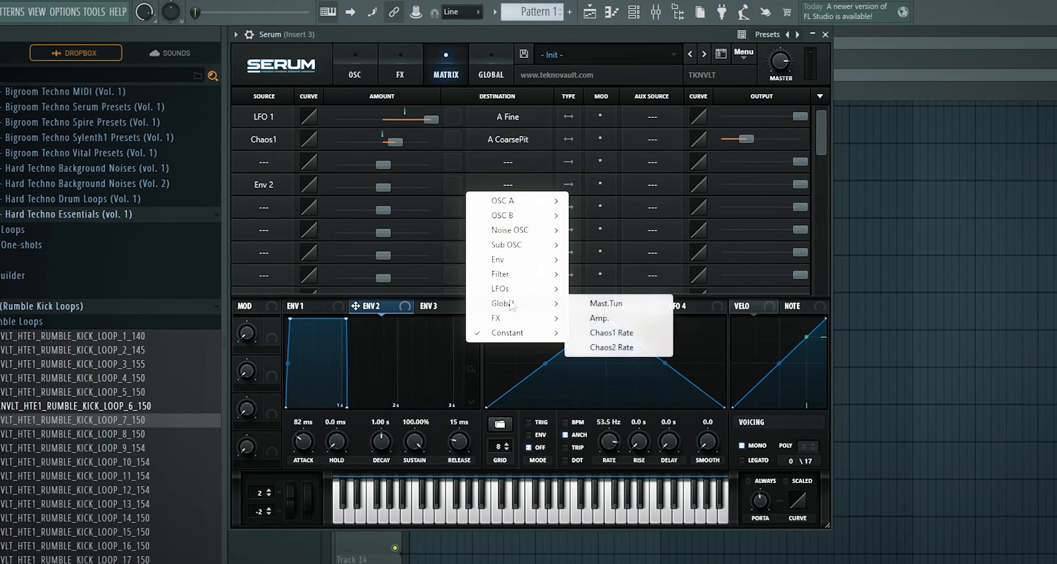
left_click(614, 305)
Try Env 2 modulation amounts of 12st and 24st on master tuning.
double_click(385, 189)
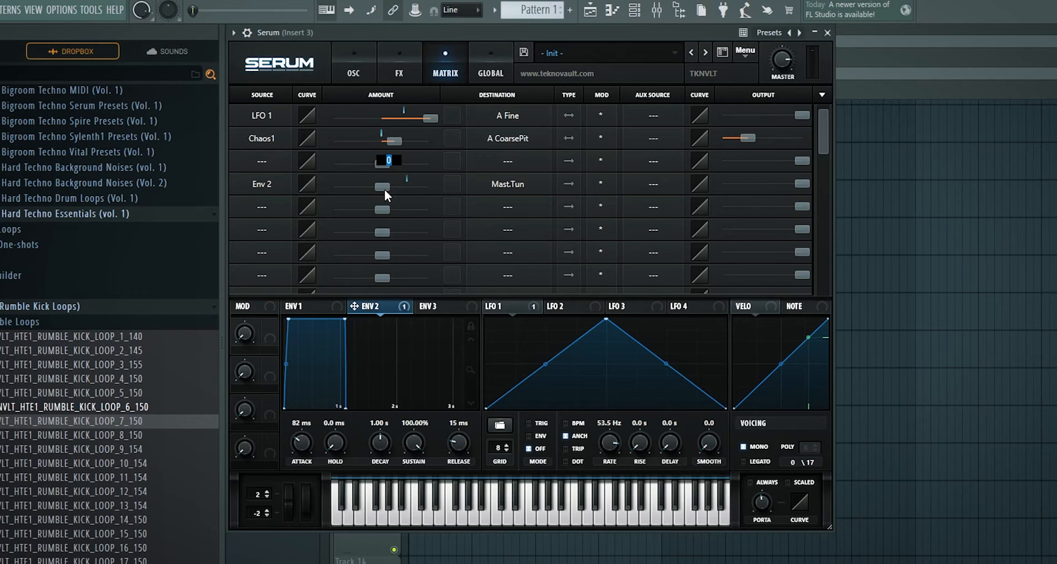
type("12st")
key("Return")
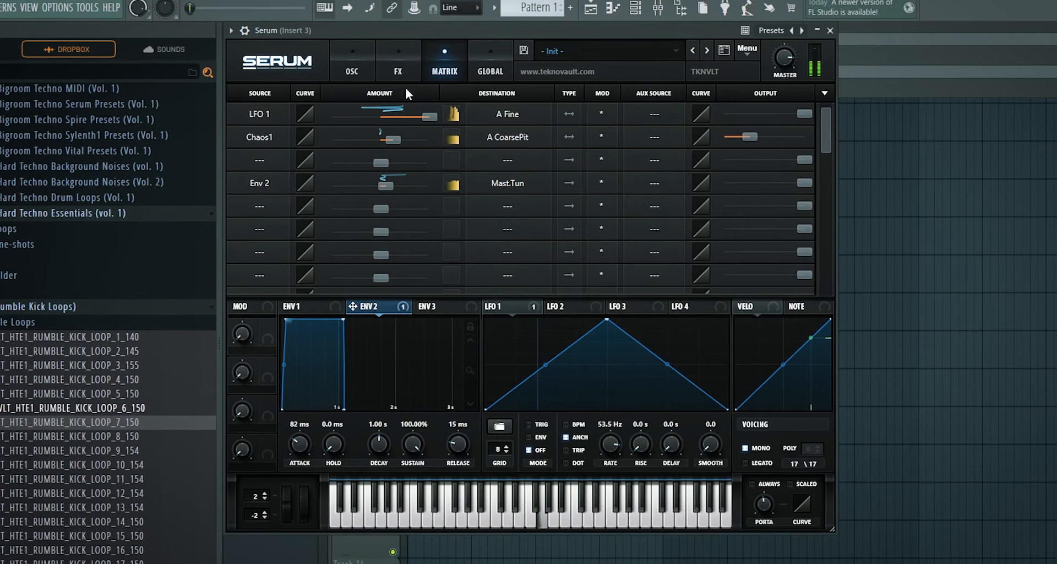
double_click(388, 183)
type("24st")
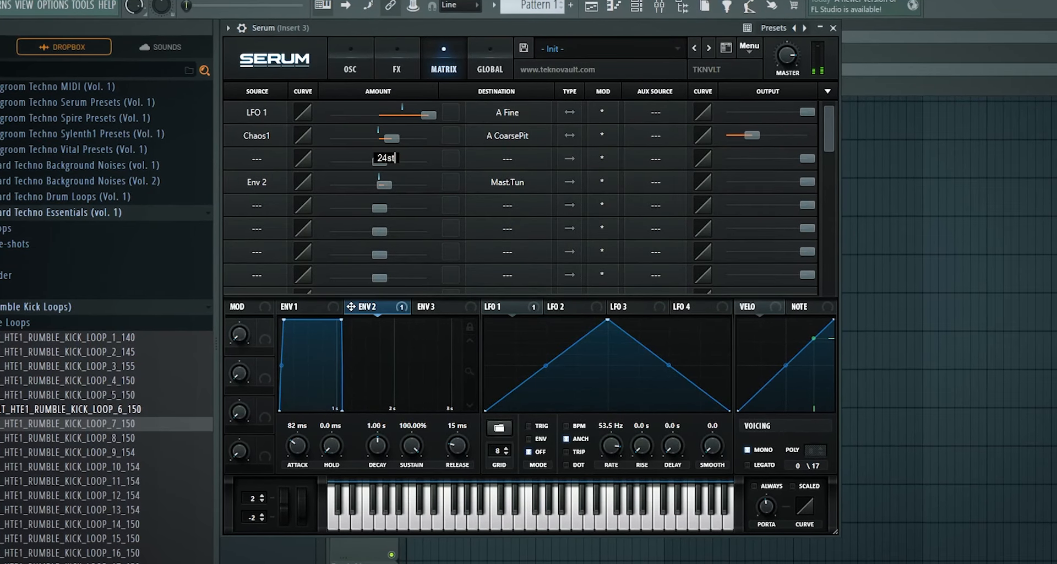
key("Return")
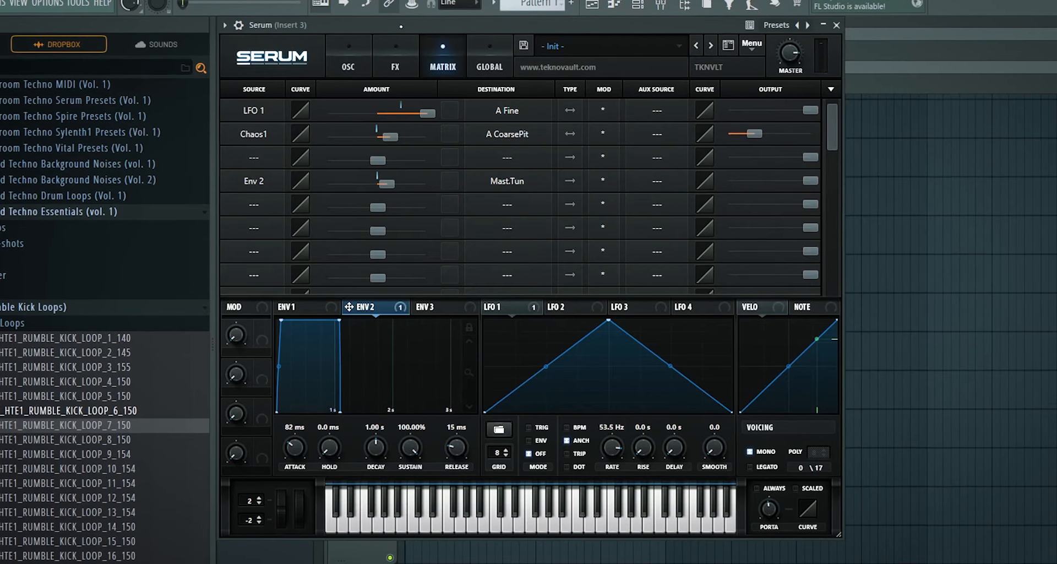
Lower Env 2's attack to 71 ms and set its modulation amount on master tuning to -24.
left_click_drag(295, 447, 293, 435)
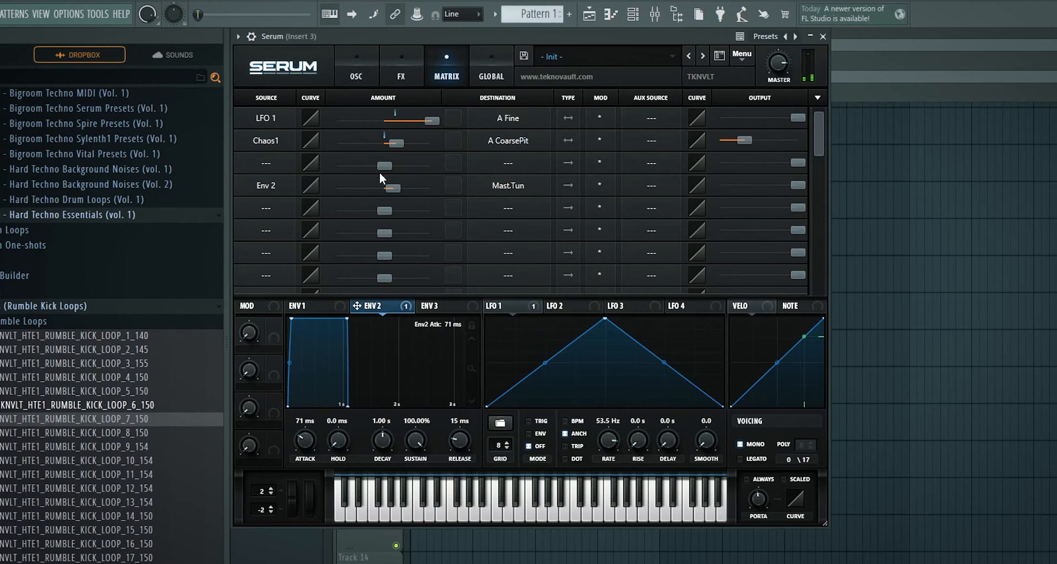
double_click(394, 188)
type("-24")
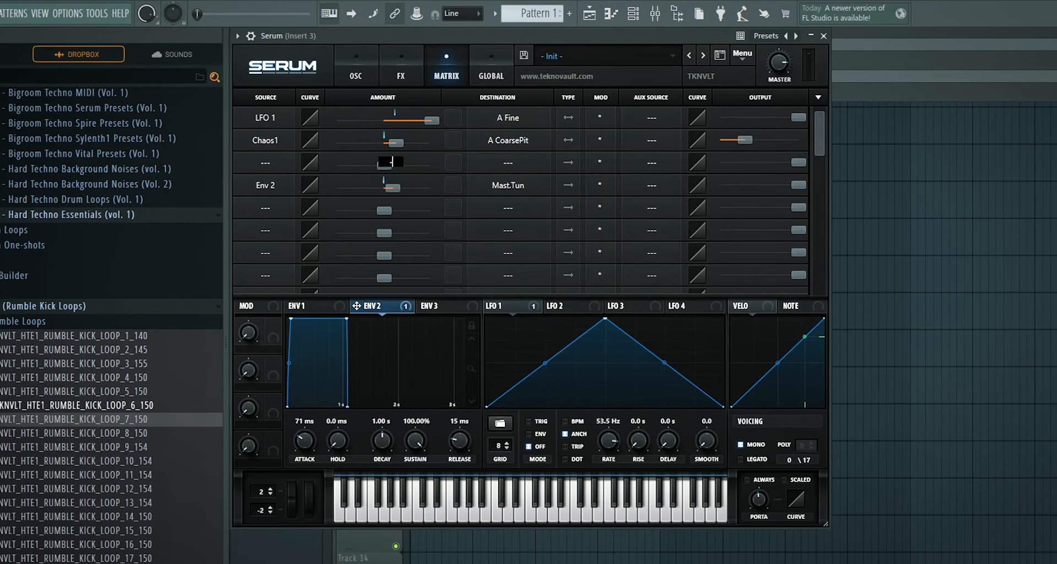
type("18")
key("Return")
Try oscillator A at octave +2 with Env 2's decay at 915 ms and attack at 18 ms.
left_click(356, 72)
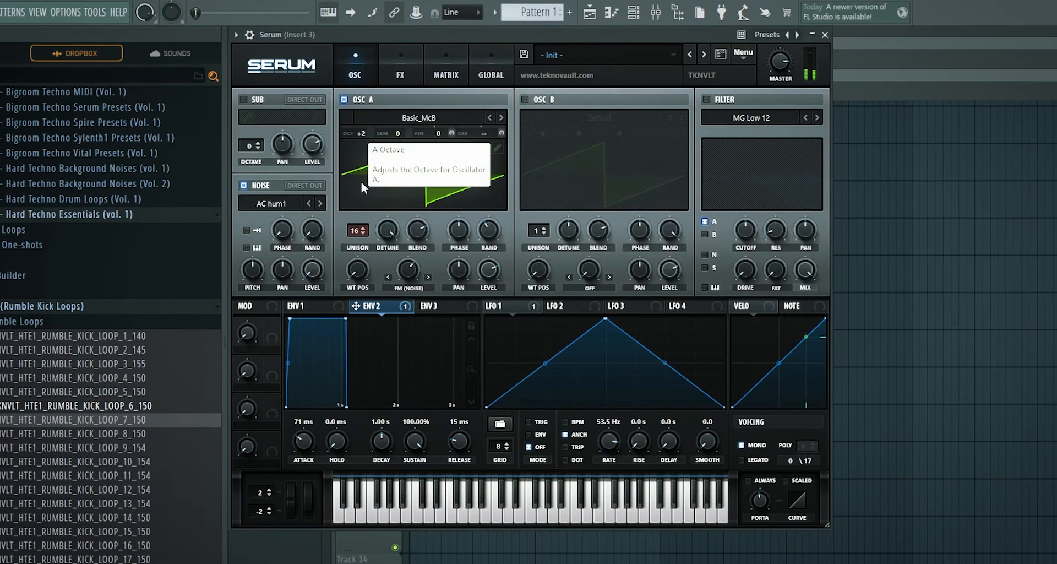
left_click_drag(381, 438, 379, 444)
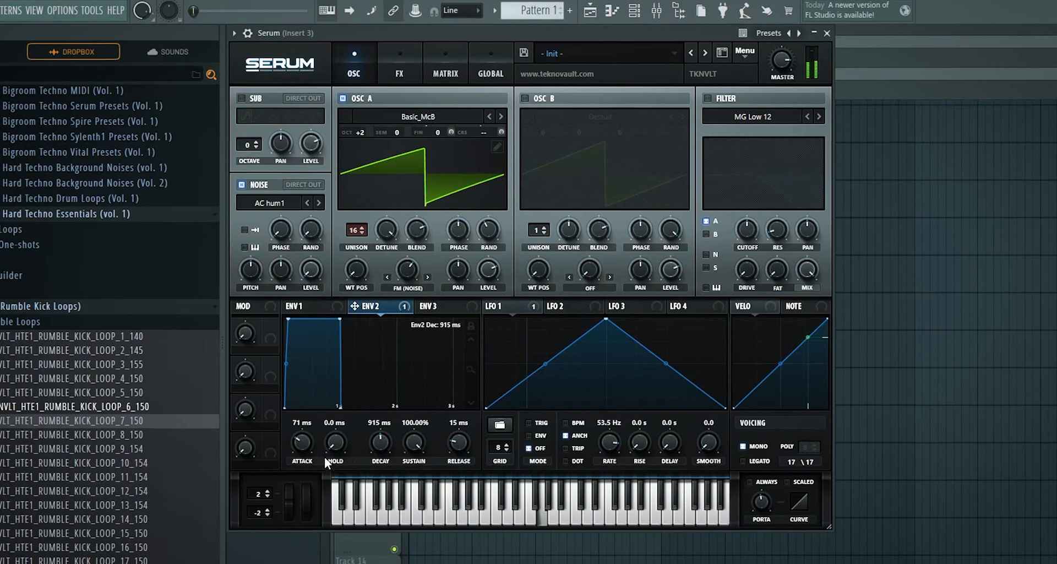
left_click_drag(311, 451, 309, 457)
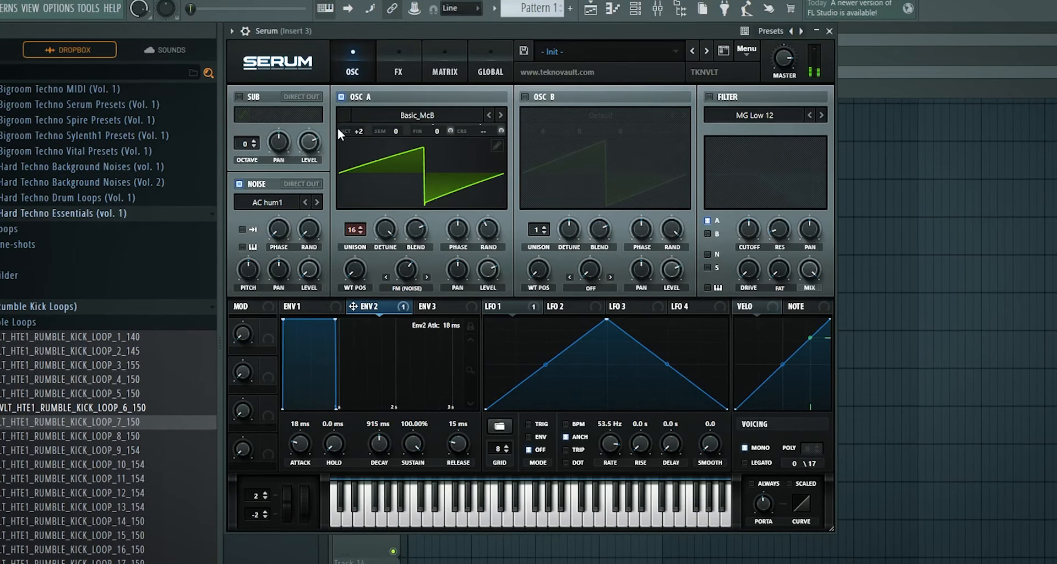
left_click(398, 69)
left_click(444, 67)
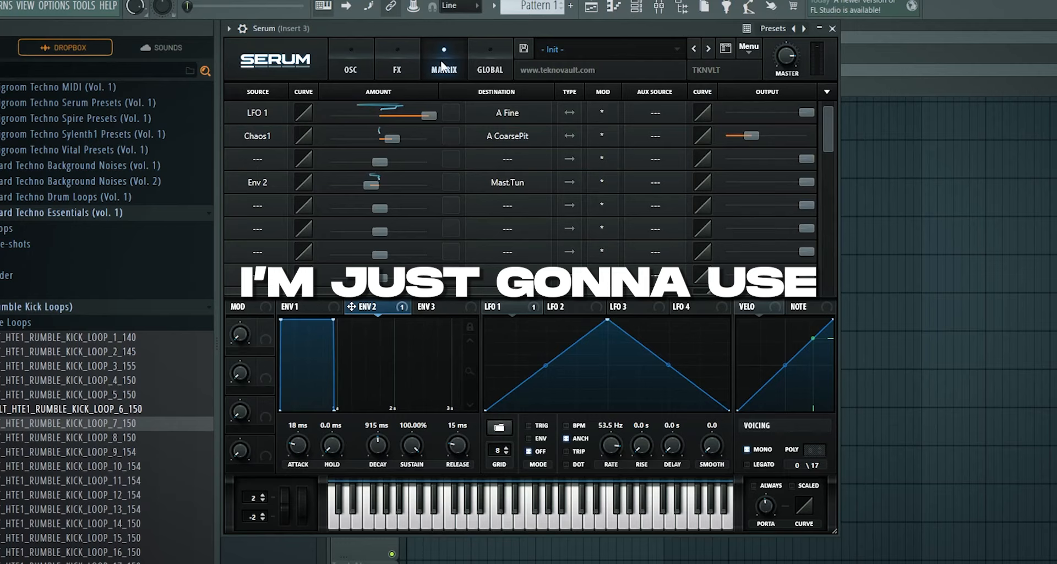
Return oscillator A's octave to 0 and reshape Env 2 with 66 ms attack, 394 ms decay and zero sustain.
left_click(350, 69)
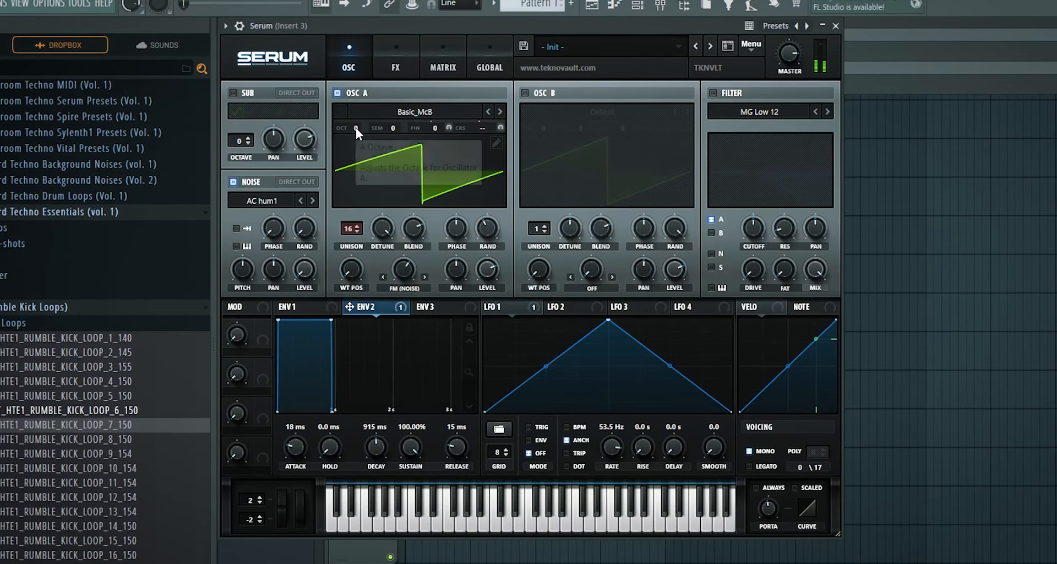
left_click_drag(302, 455, 300, 442)
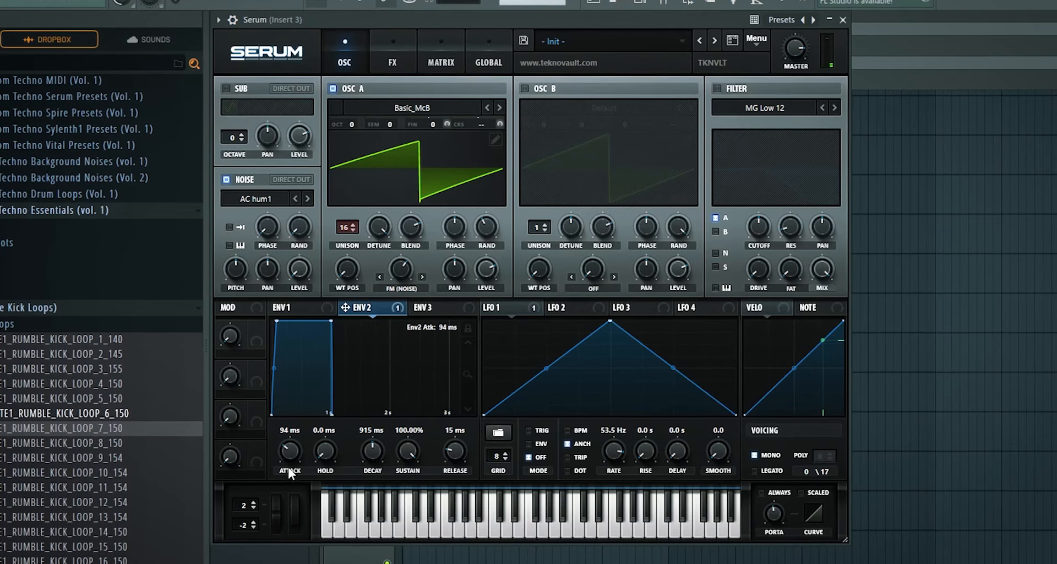
left_click_drag(331, 321, 287, 439)
left_click_drag(285, 405, 281, 420)
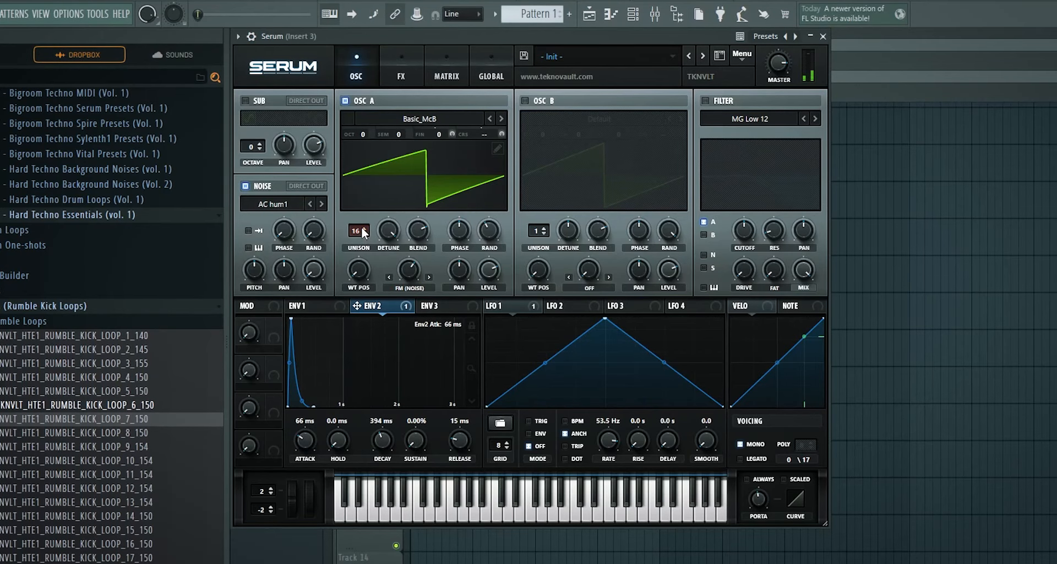
Audition oscillator A with fewer unison voices, such as 5, and return it to 16.
left_click_drag(363, 233, 414, 263)
left_click_drag(363, 233, 366, 196)
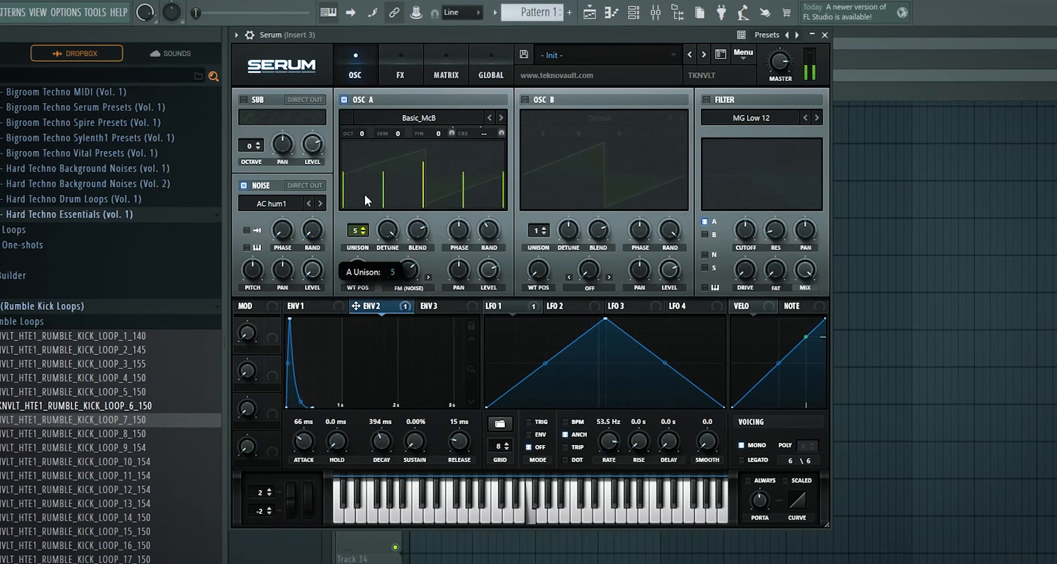
left_click_drag(365, 232, 389, 200)
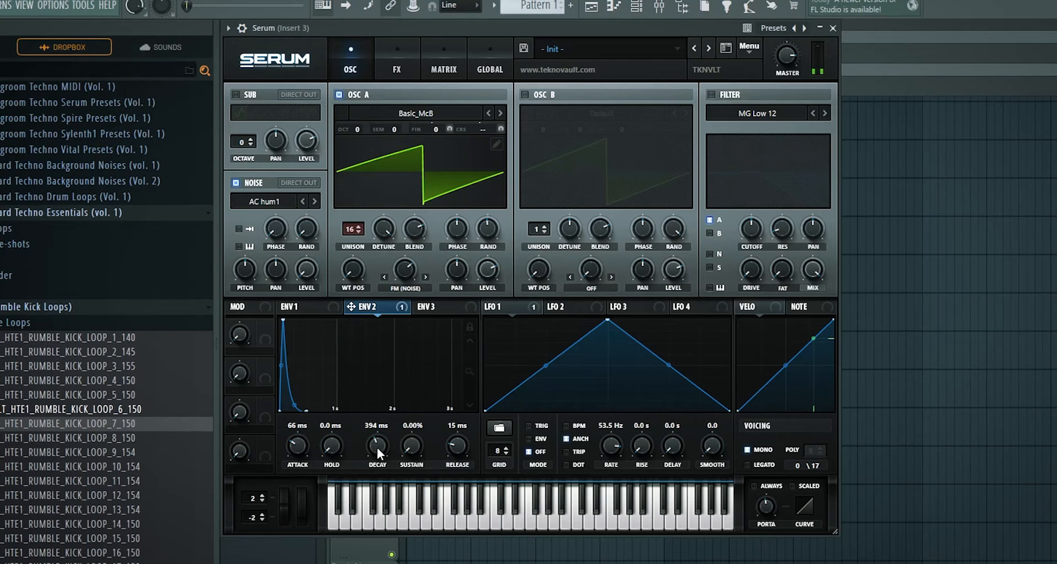
Lengthen Env 2's decay to 2.30 s with an outward-bowed curve and raise its attack to 108 ms.
left_click_drag(378, 447, 338, 380)
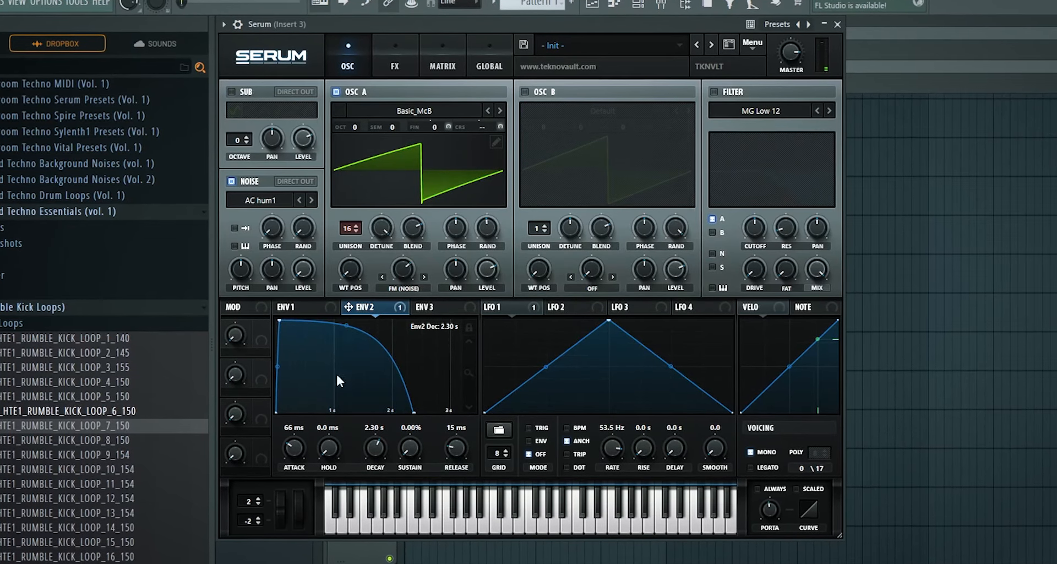
left_click_drag(296, 442, 296, 435)
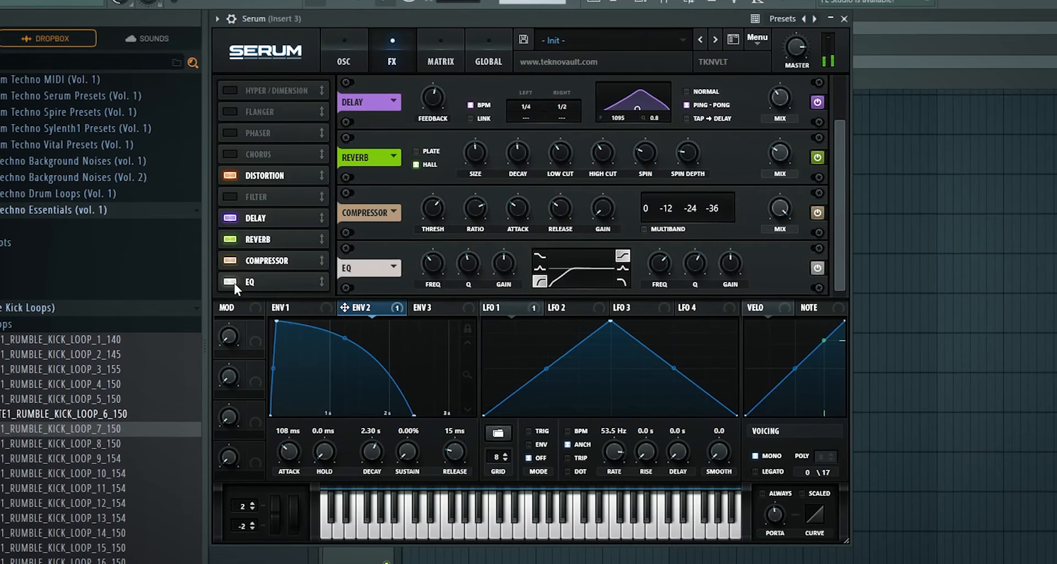
Switch off the EQ, compressor, reverb, delay and distortion effects to hear the dry sound.
left_click(232, 281)
left_click(231, 260)
left_click(230, 239)
left_click(231, 217)
left_click(230, 175)
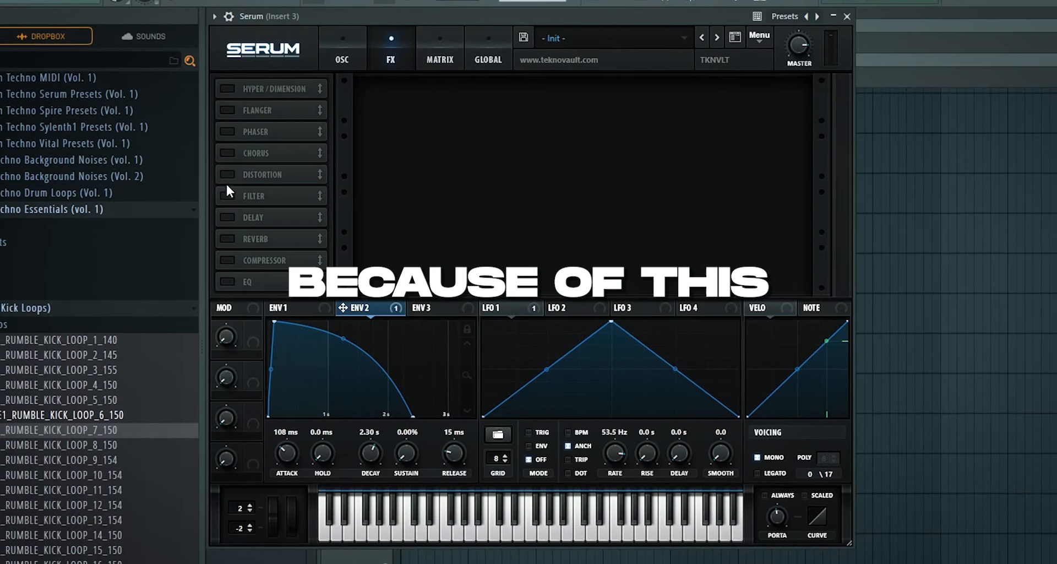
left_click(349, 44)
left_click(390, 52)
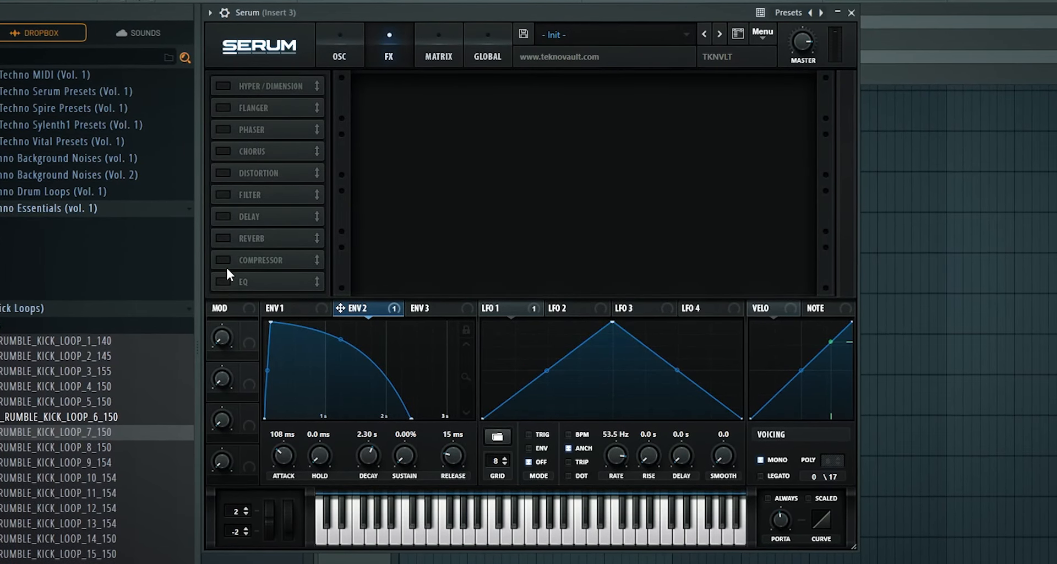
Switch the compressor, EQ, reverb, delay and distortion effects back on.
left_click(224, 261)
left_click(225, 281)
left_click(223, 238)
left_click(223, 217)
left_click(223, 173)
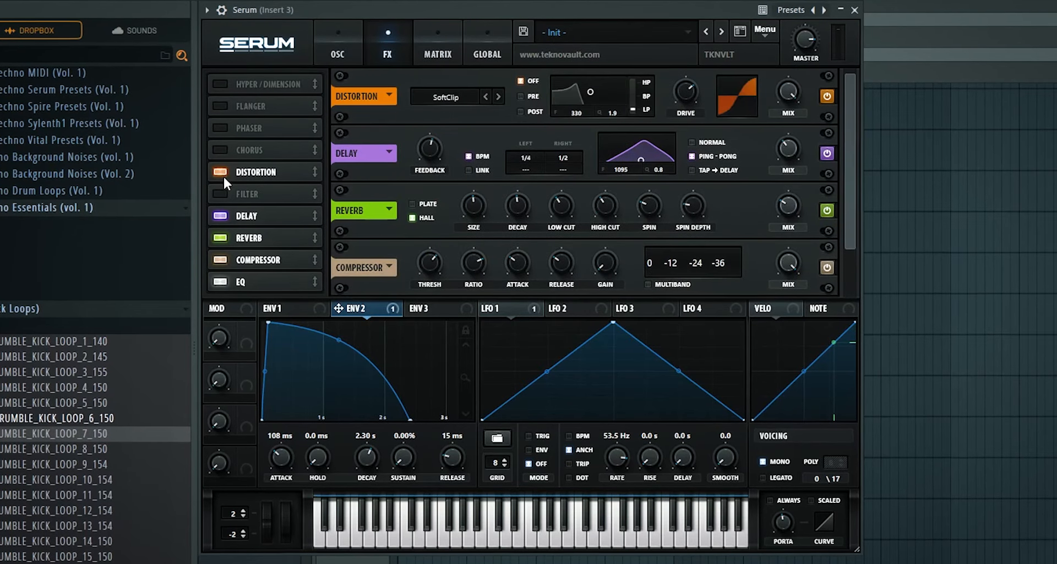
Enable oscillator B as the FM (From B) warp source for a single-voice oscillator A, and flatten LFO 1's curve.
left_click(336, 54)
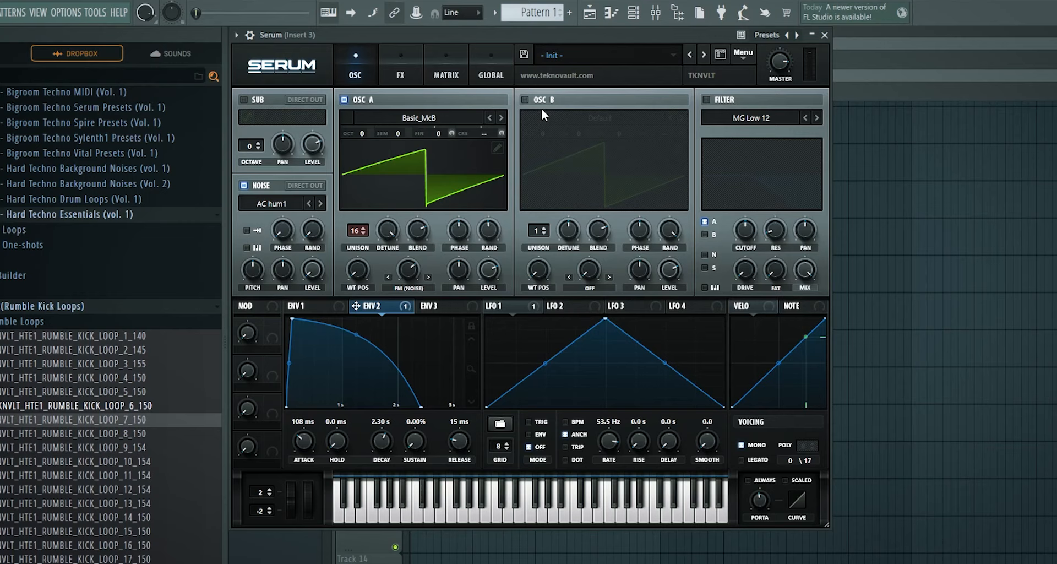
left_click(525, 100)
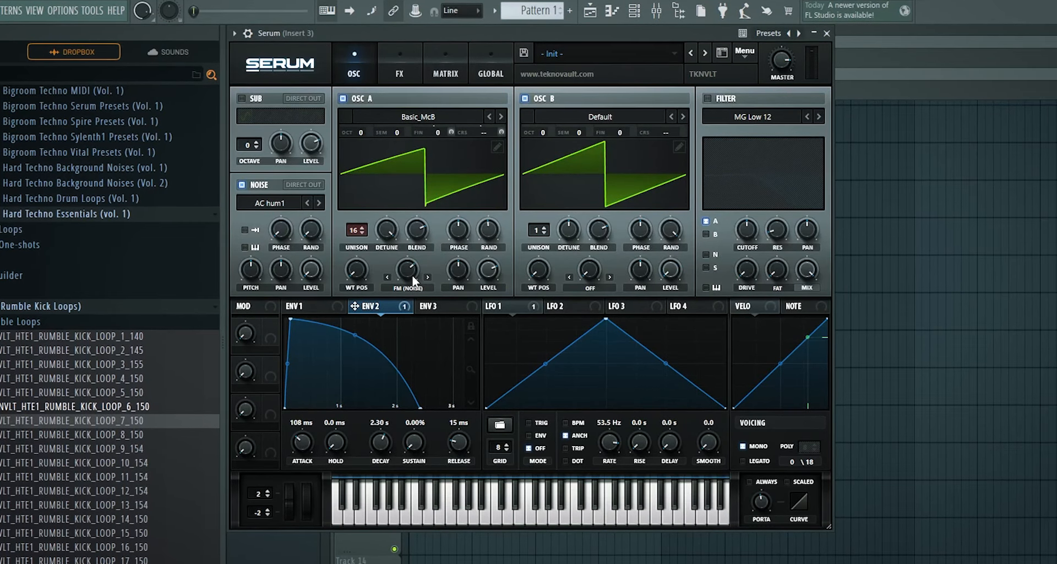
left_click(412, 290)
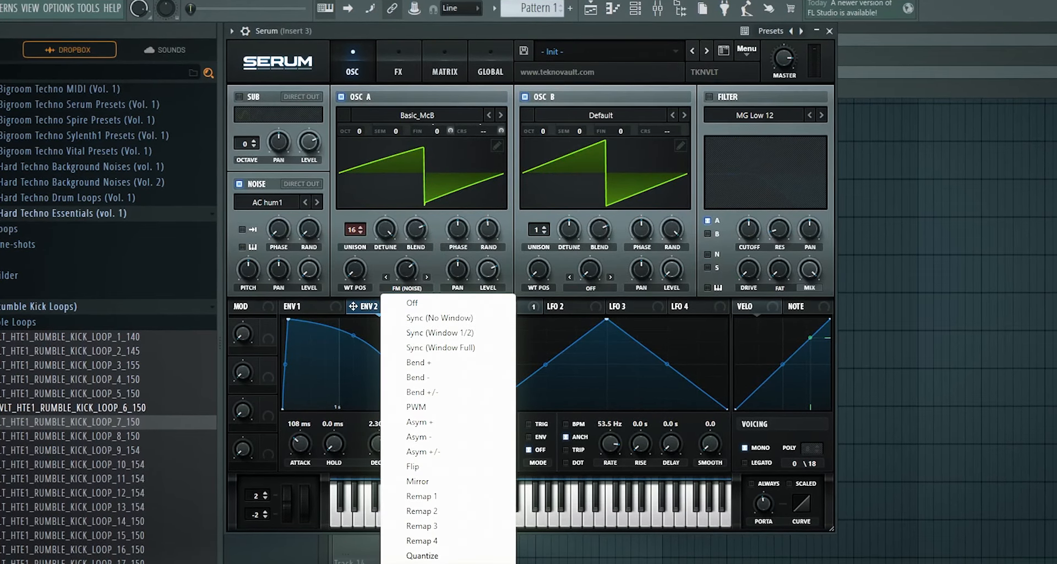
left_click(452, 540)
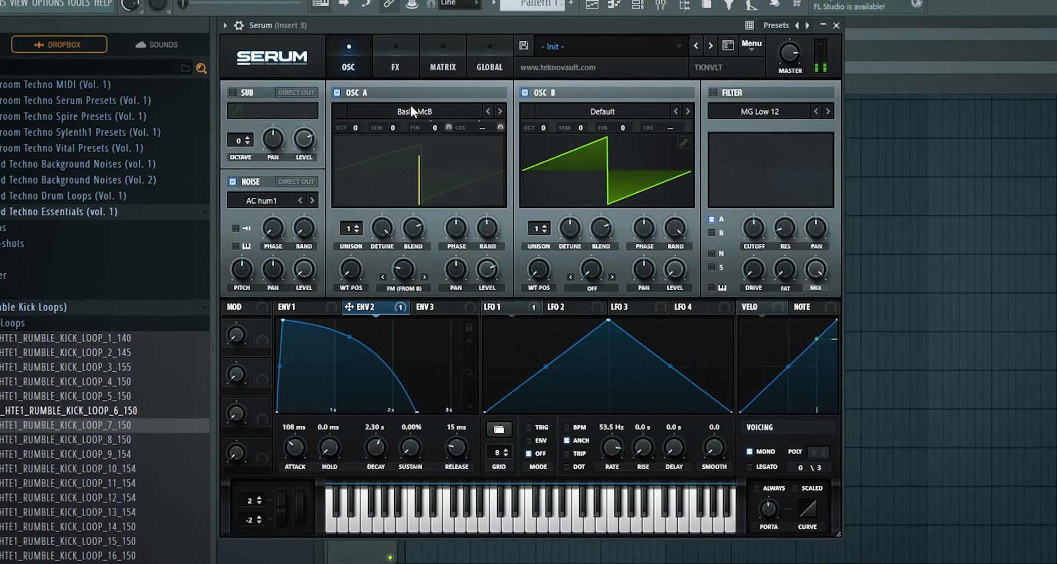
left_click_drag(609, 320, 611, 434)
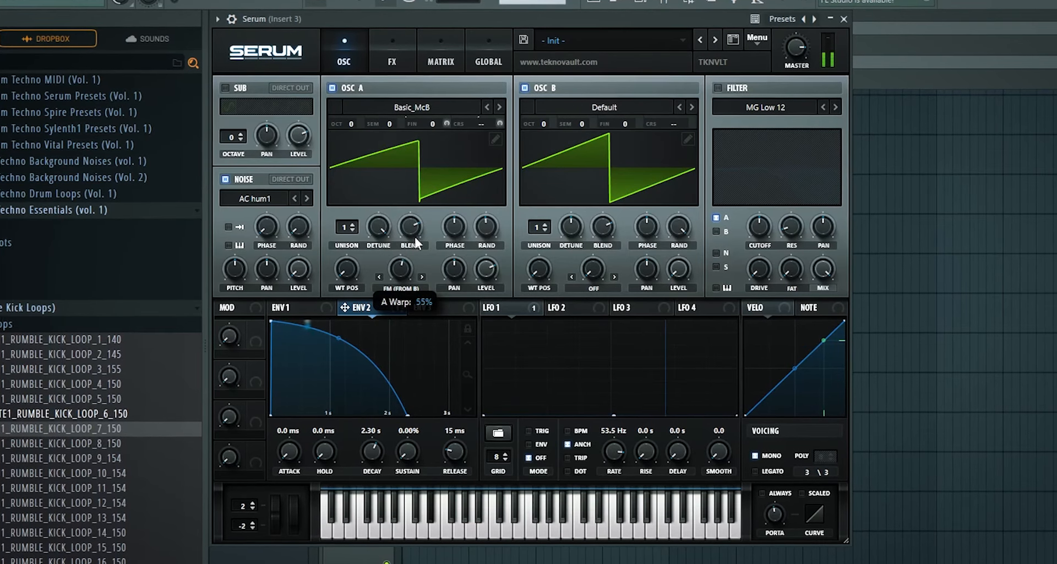
Try modulating oscillator A's FM (From B) warp amount with Env 2, and remove that modulator.
left_click_drag(345, 307, 387, 274)
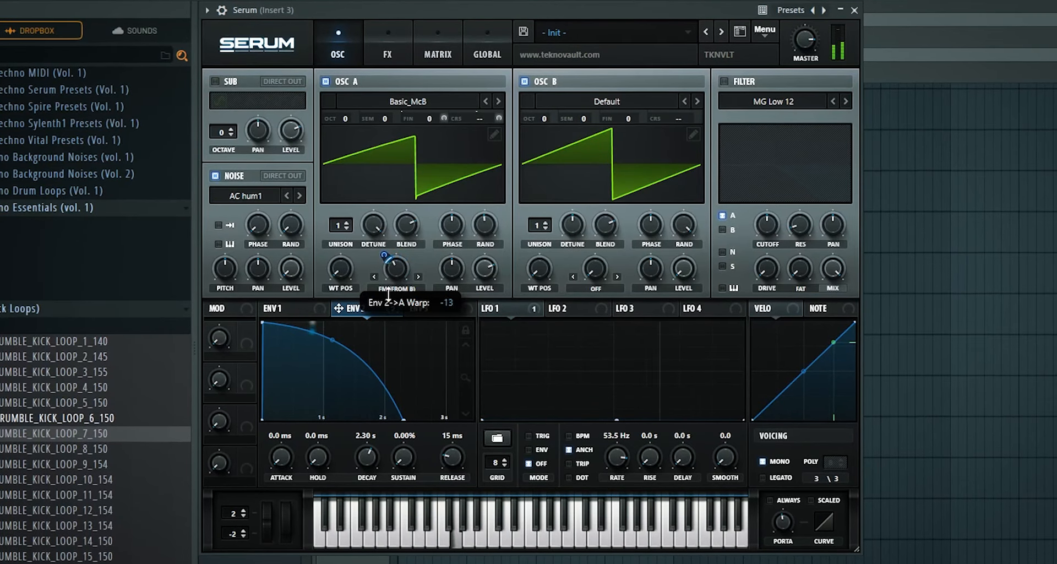
right_click(387, 264)
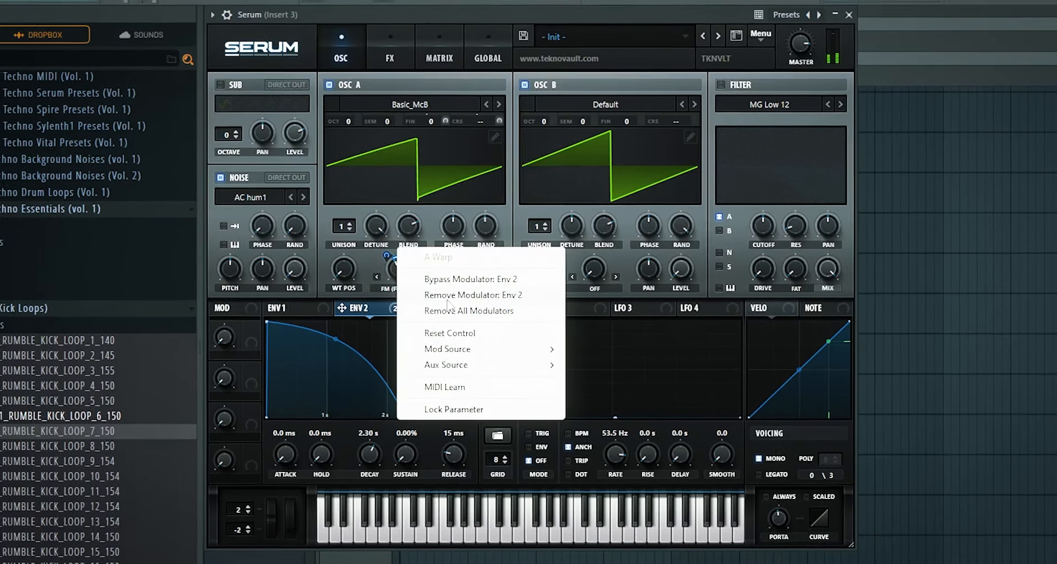
left_click(468, 292)
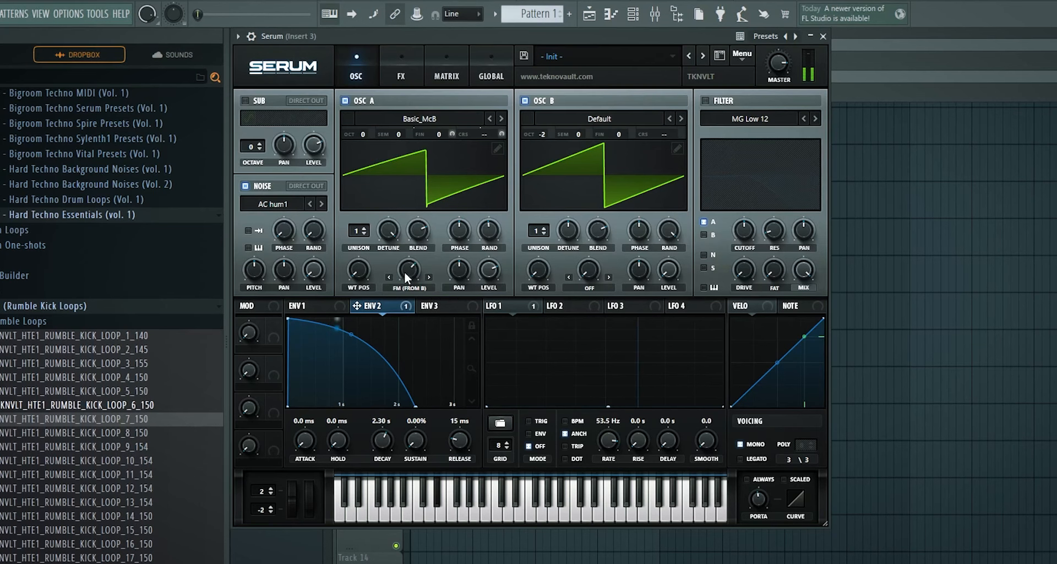
Adjust oscillator B's octave and load the Monster 3 [SL] wavetable into oscillator B.
left_click_drag(535, 134, 536, 129)
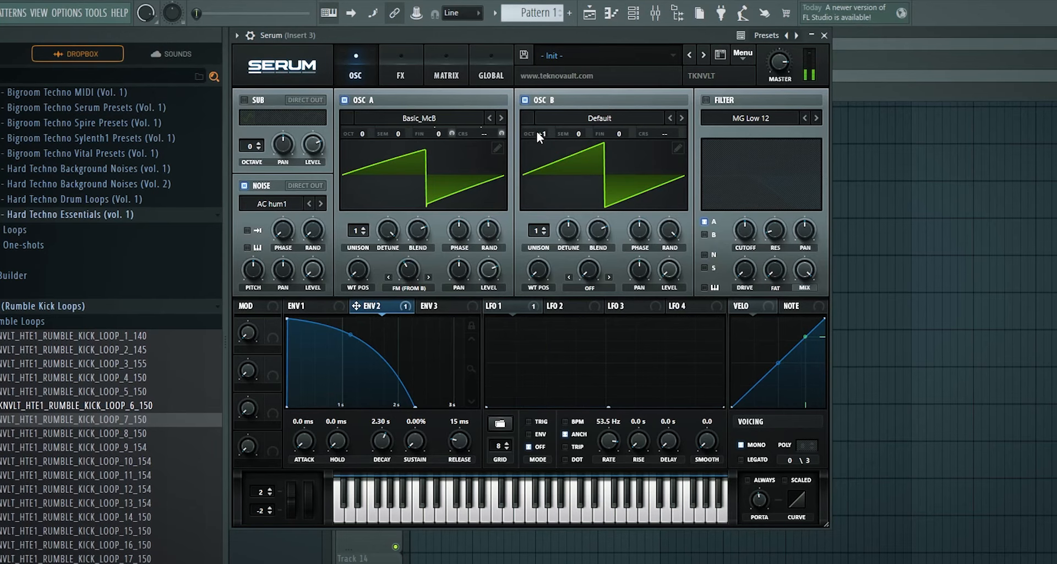
left_click(598, 117)
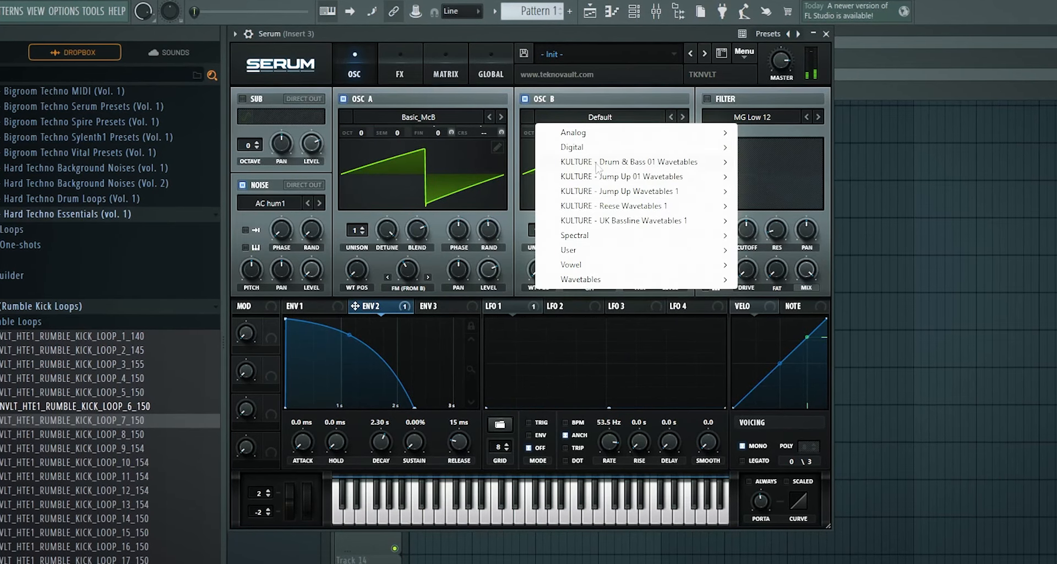
mouse_move(660, 242)
left_click(796, 347)
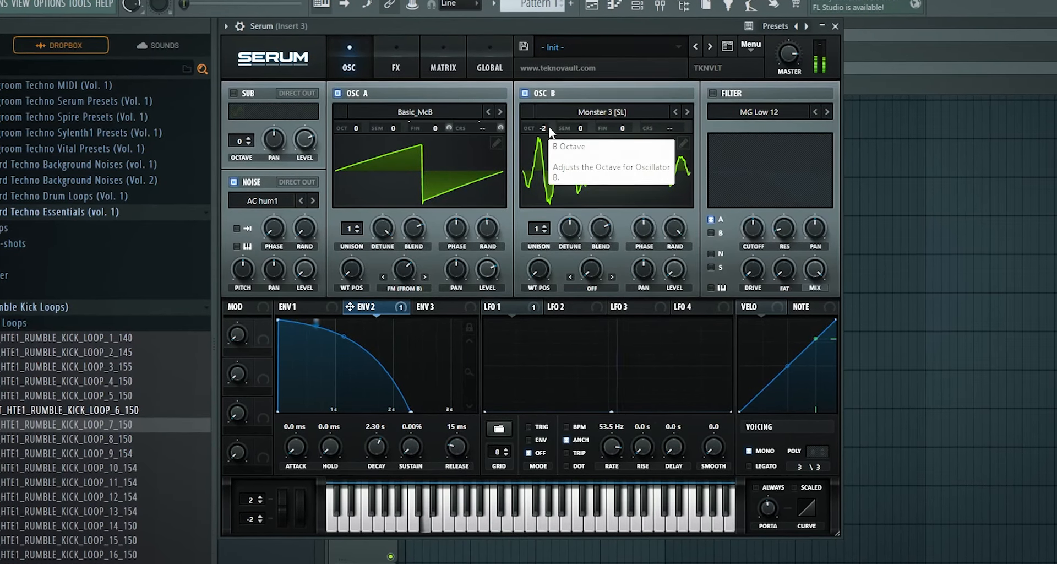
Set oscillator A's unison to 16 voices and raise LFO 1's midpoint into a full triangle shape.
left_click_drag(356, 227, 398, 144)
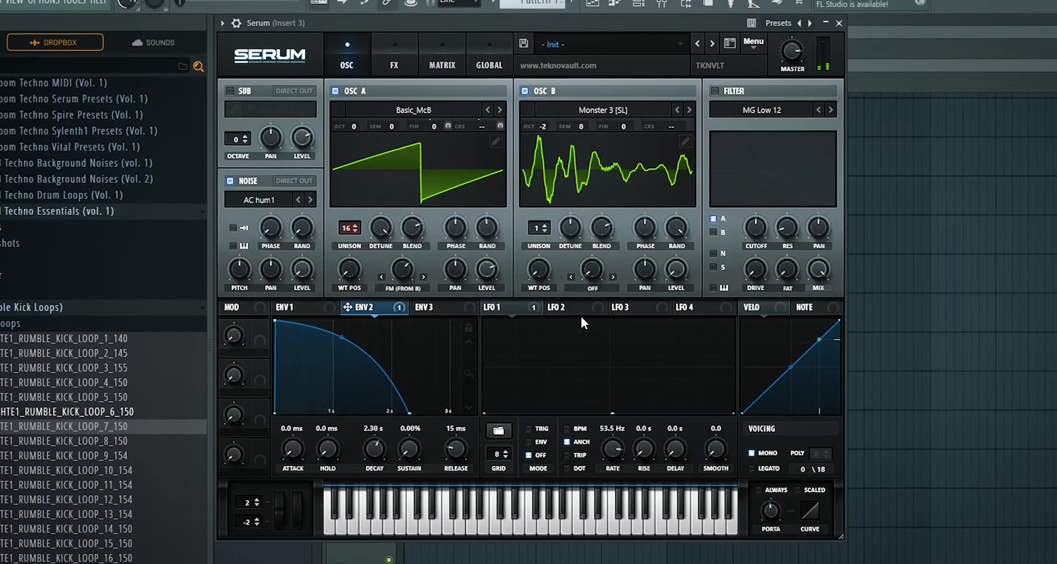
left_click_drag(617, 410, 613, 324)
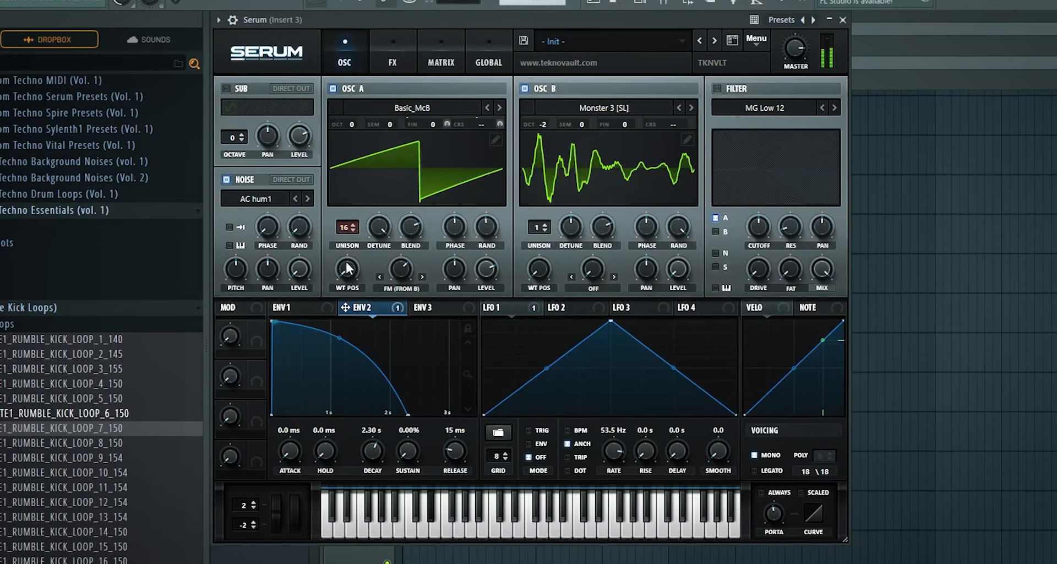
Shift oscillator B's wavetable position and adjust oscillator A's FM (From B) warp amount.
left_click_drag(371, 303, 377, 215)
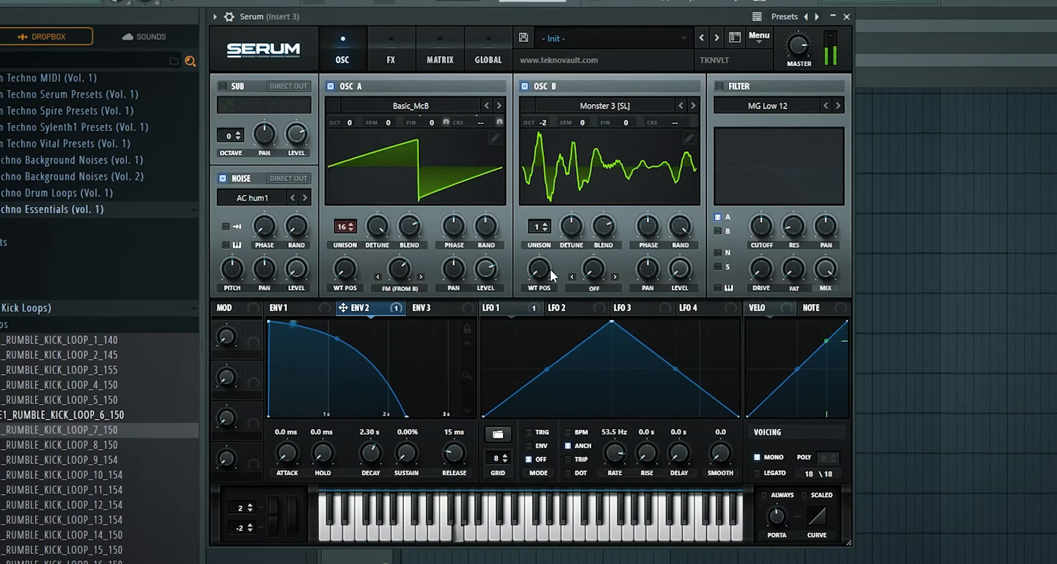
left_click_drag(549, 268, 556, 223)
left_click_drag(386, 258, 400, 312)
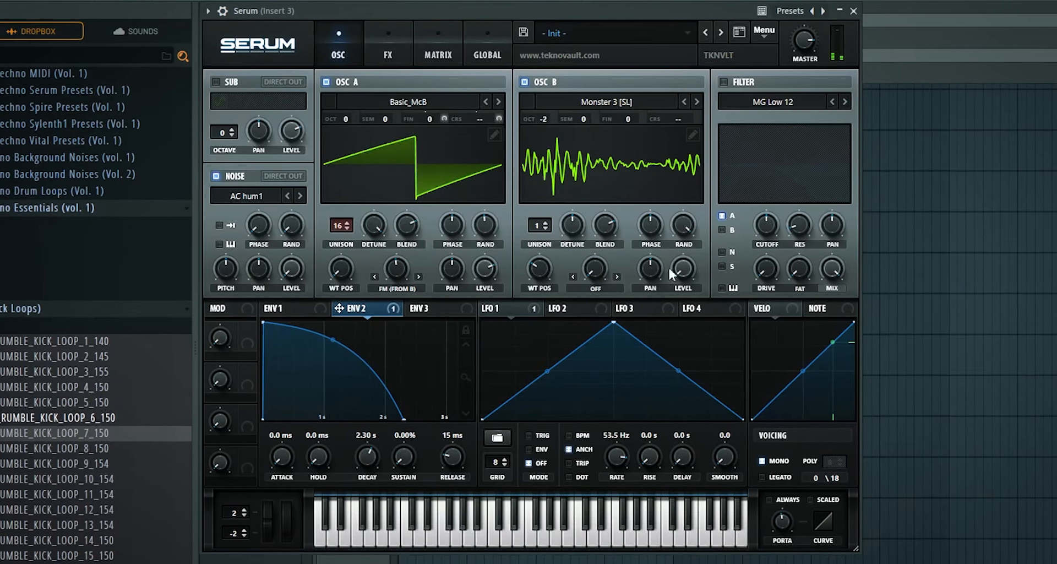
Switch oscillator A's warp mode to FM (Noise) at about 63% and turn off oscillator B.
left_click(411, 289)
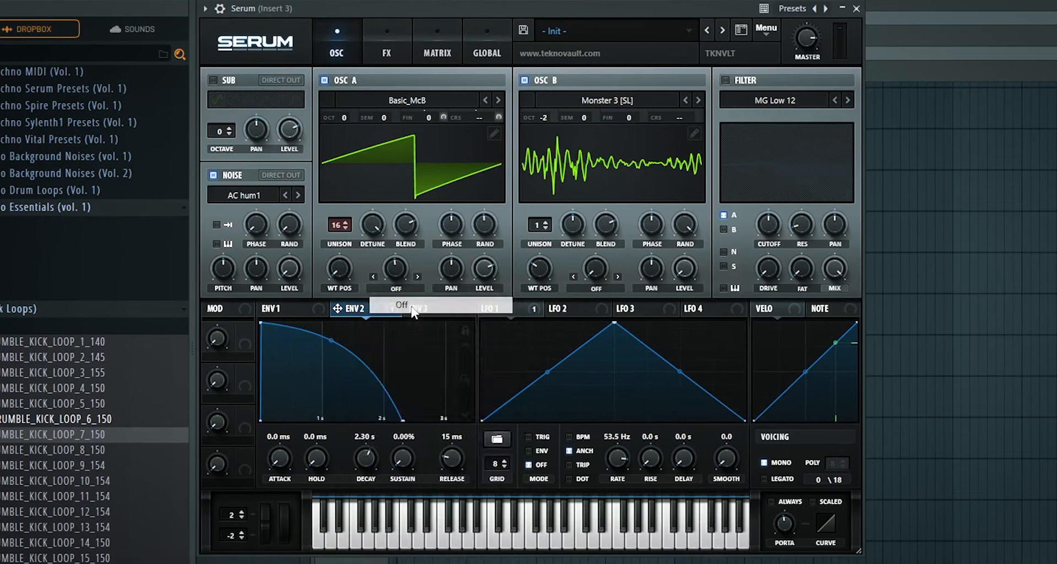
left_click(414, 353)
left_click_drag(398, 268, 412, 189)
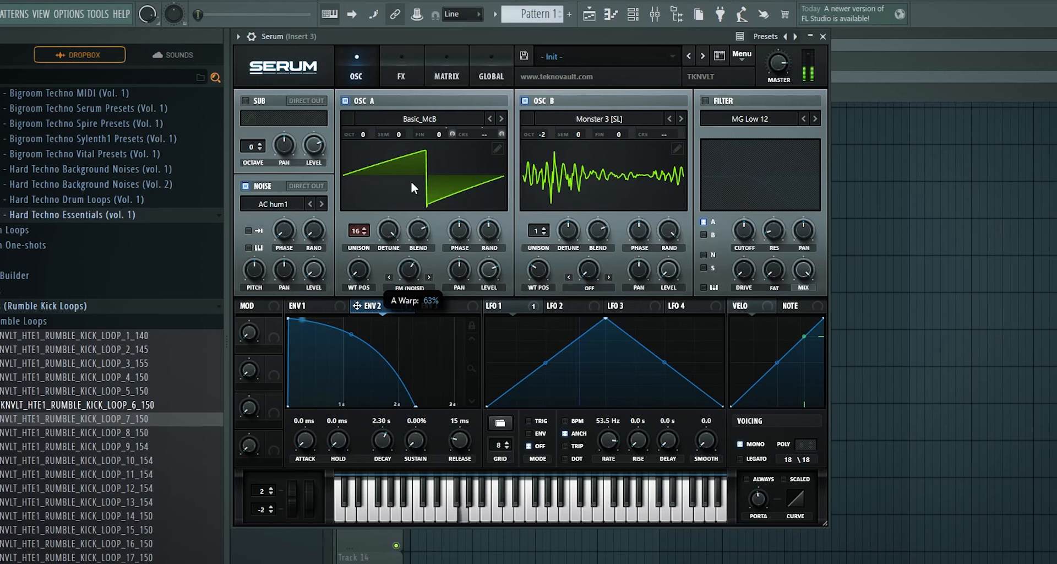
left_click(525, 101)
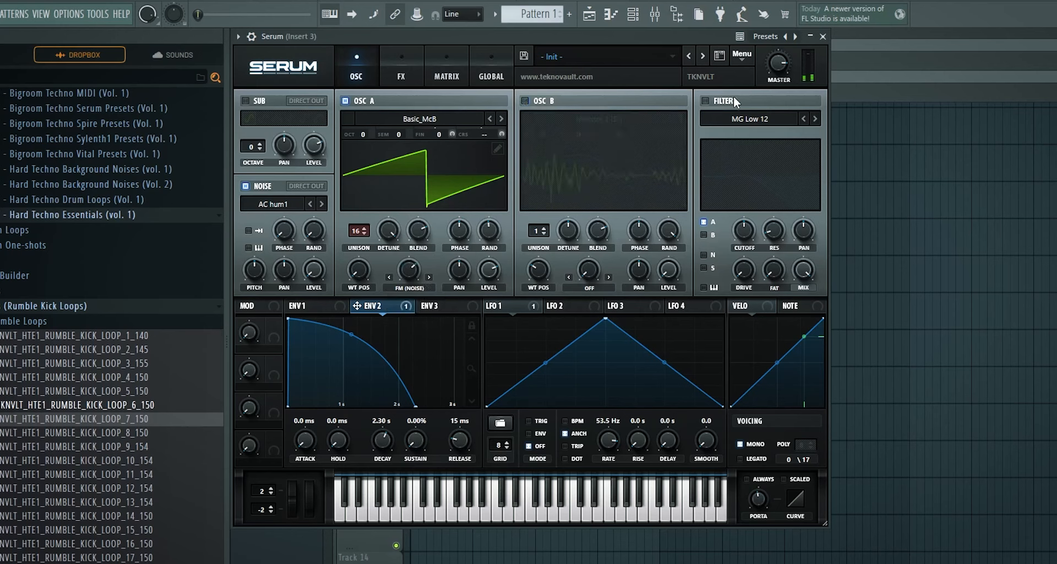
Turn on the filter, try the BP 12 type, and set the filter type to Band 24.
left_click(729, 99)
left_click(750, 119)
mouse_move(753, 154)
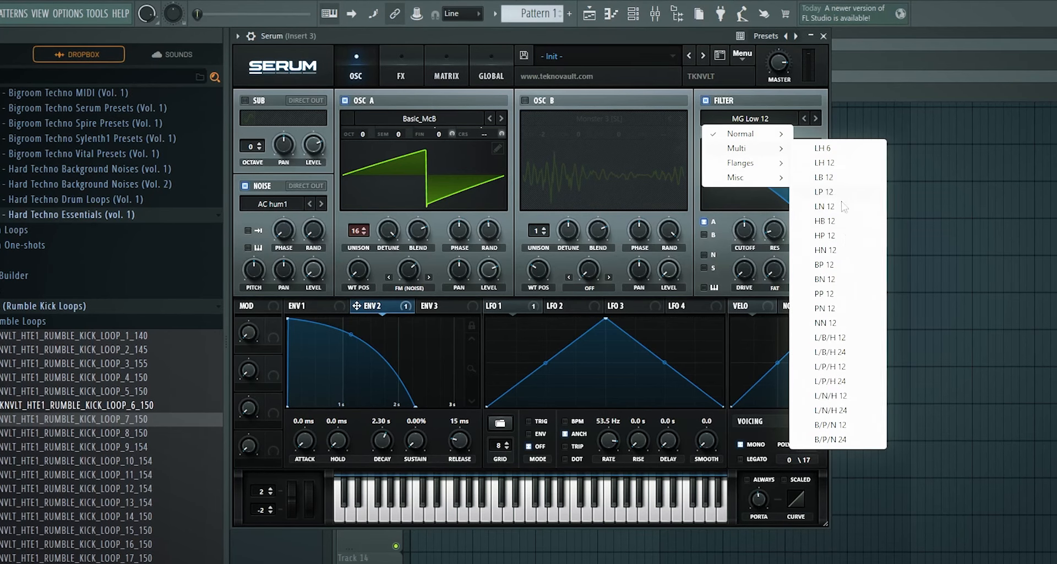
left_click(825, 264)
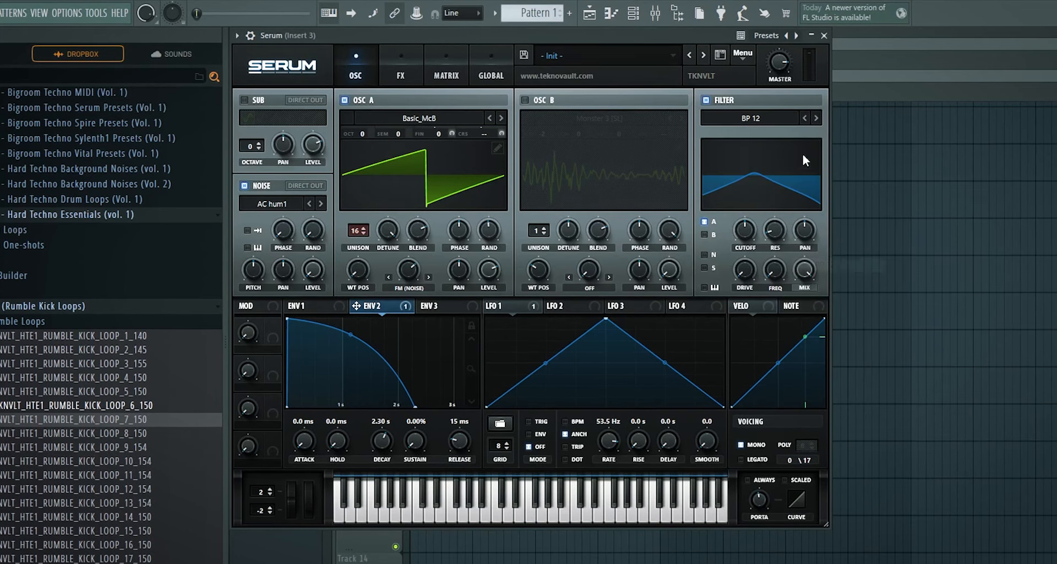
left_click(818, 117)
left_click(760, 117)
mouse_move(749, 133)
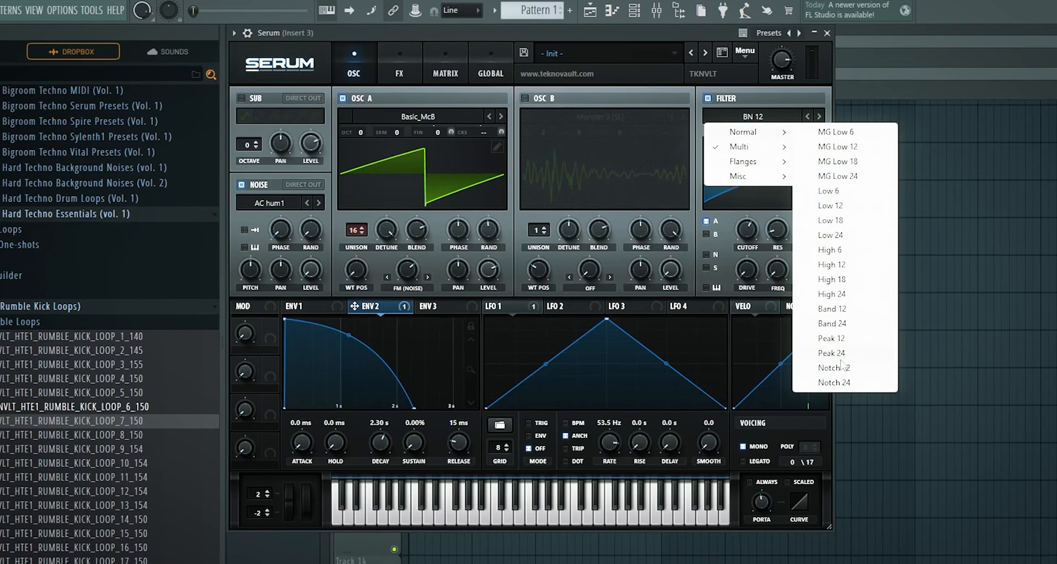
left_click(841, 313)
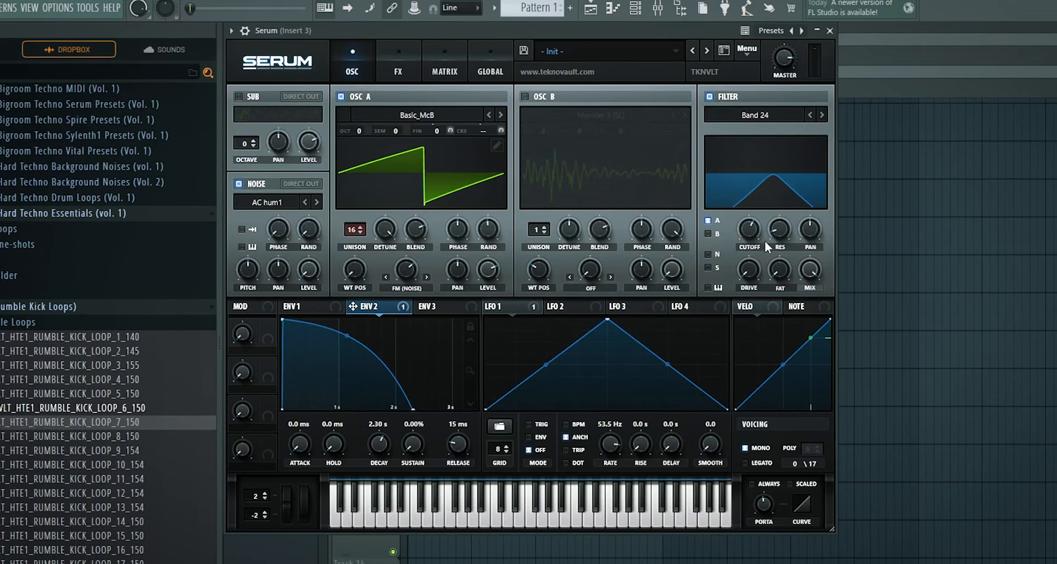
Set the filter's cutoff to about 1047 Hz and adjust its drive.
mouse_move(752, 230)
left_mouse_down()
mouse_move(755, 254)
mouse_move(762, 211)
mouse_move(766, 226)
left_mouse_up()
left_click_drag(753, 269, 762, 247)
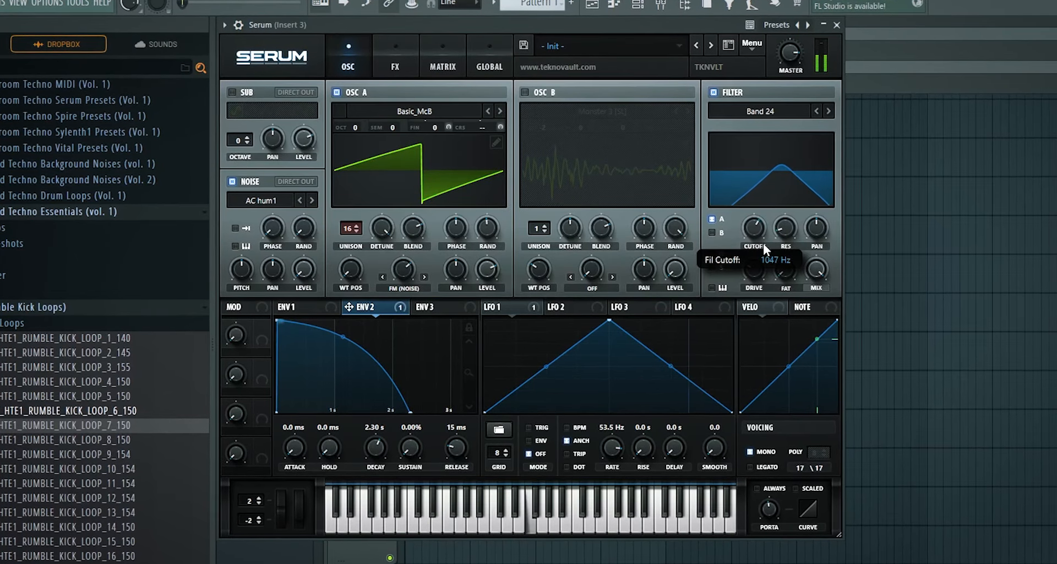
Modulate the filter cutoff with LFO 2 at a rate of one bar and readjust the base cutoff.
left_click(583, 306)
left_click_drag(583, 306, 754, 227)
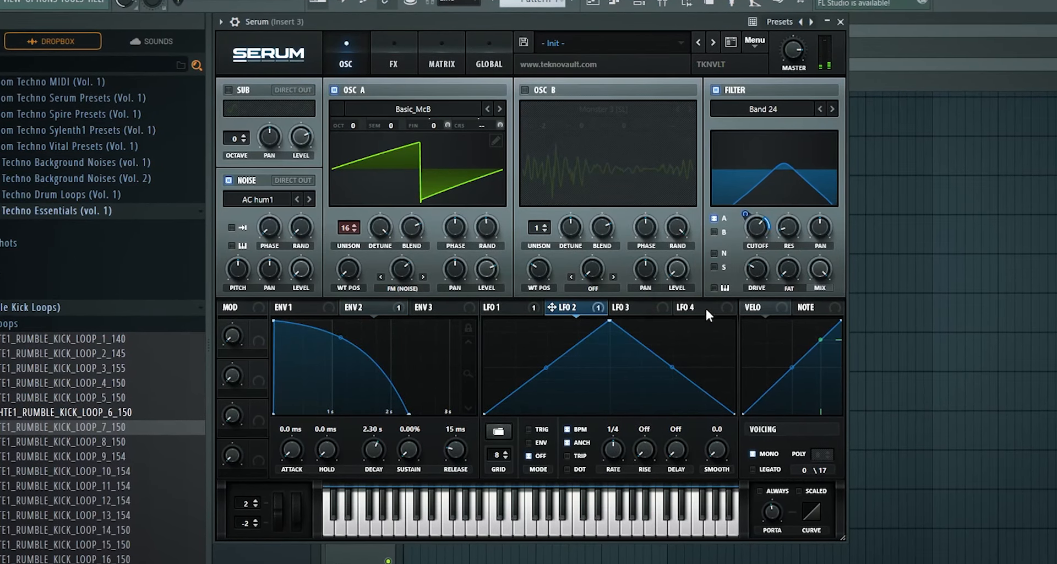
left_click_drag(620, 448, 619, 428)
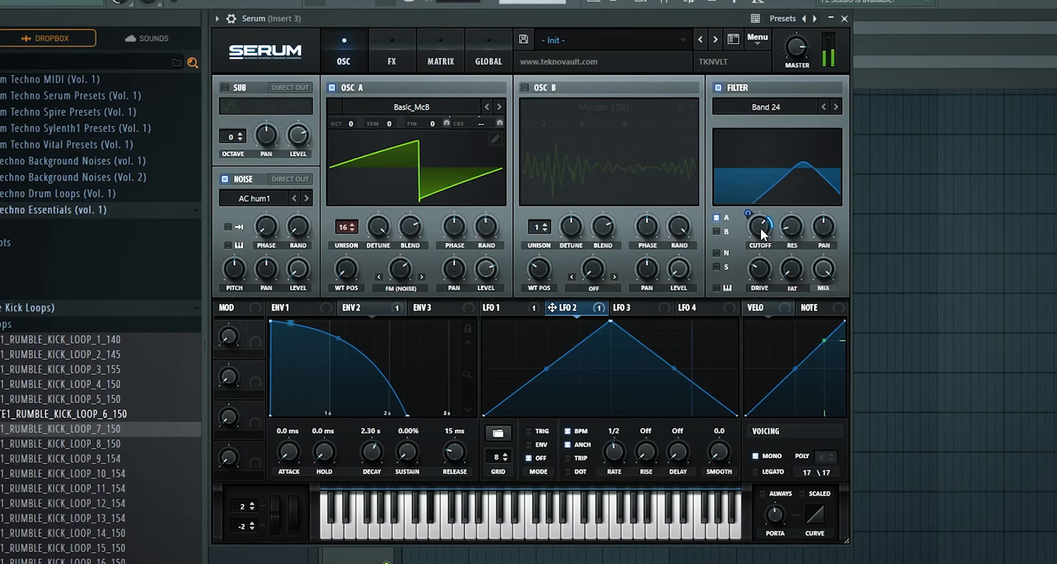
left_click_drag(760, 225, 763, 244)
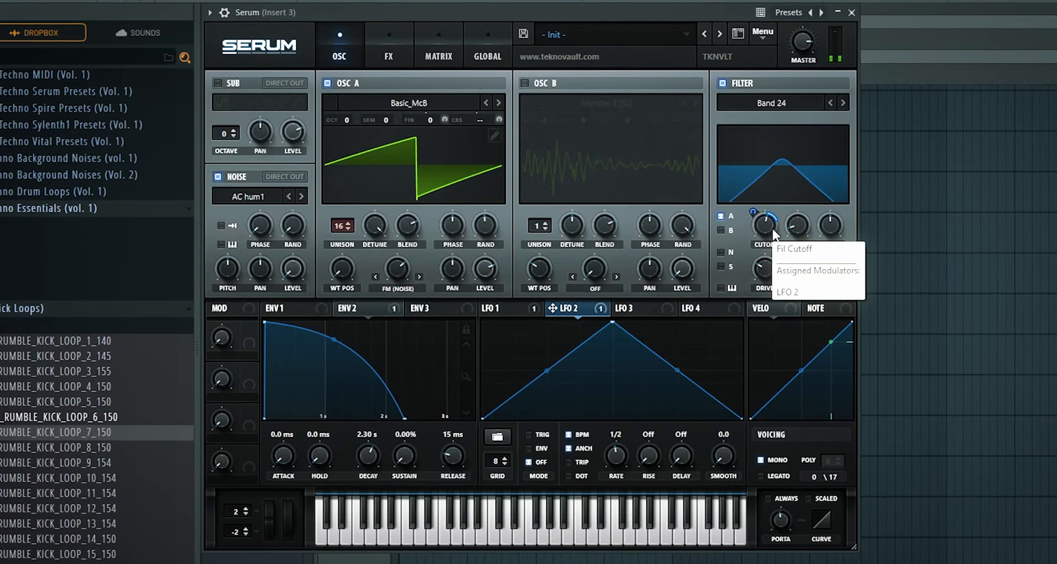
left_click_drag(616, 456, 617, 467)
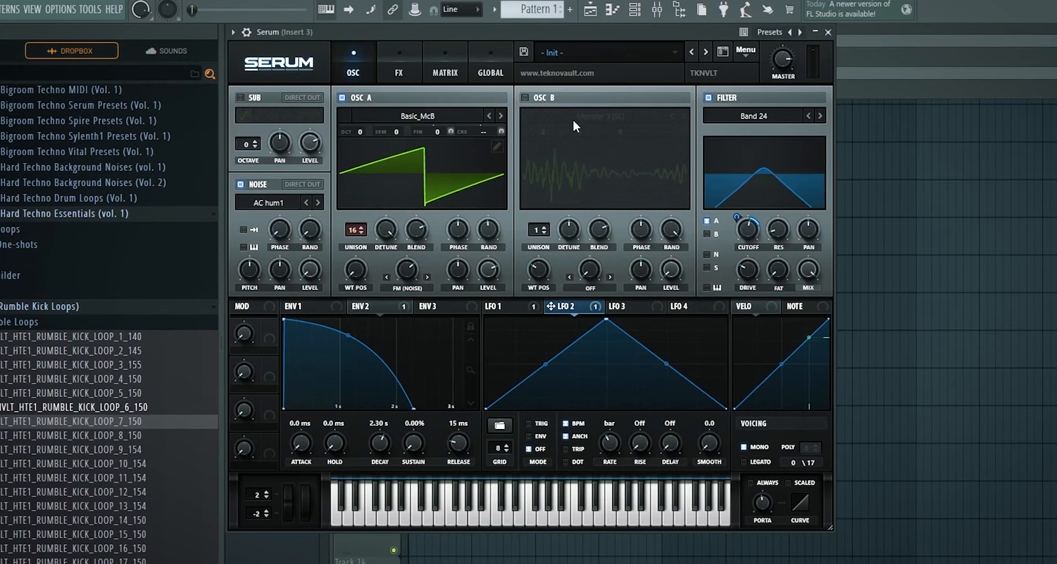
left_click(393, 65)
left_click(345, 65)
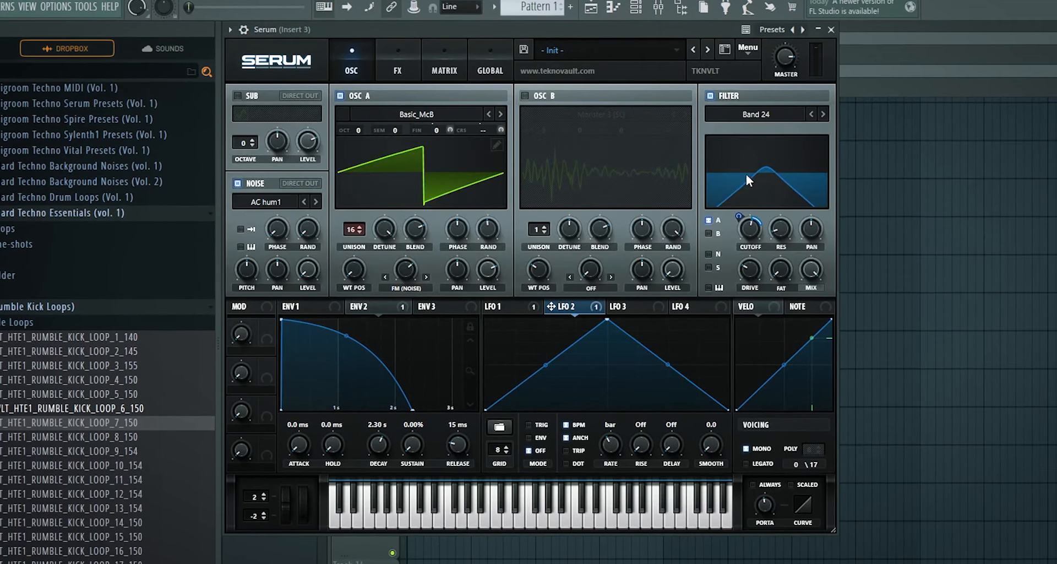
left_click(394, 65)
left_click(350, 65)
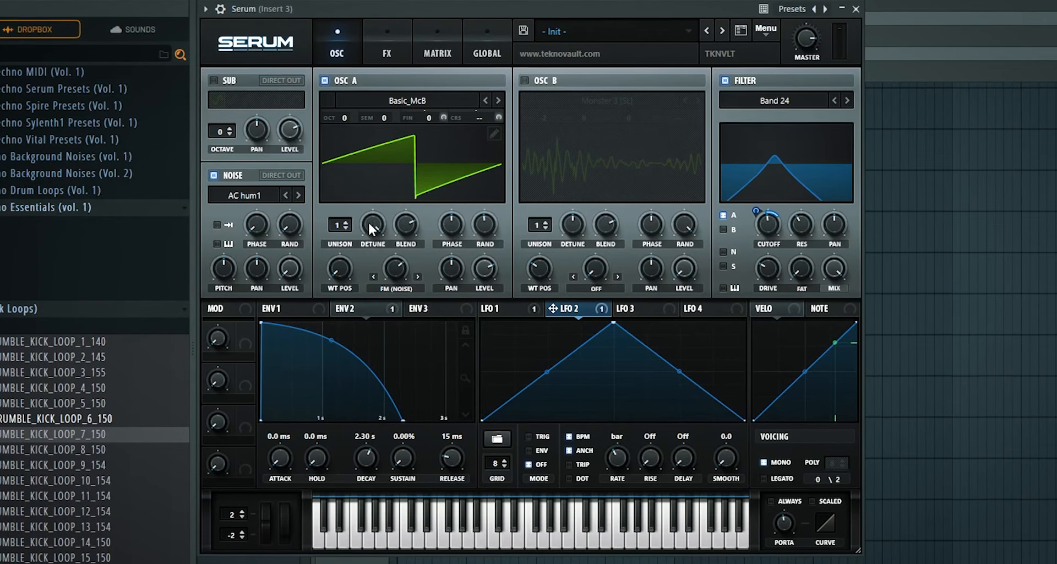
Set oscillator A's unison to 16 voices and check the effects chain.
left_click_drag(335, 226, 369, 93)
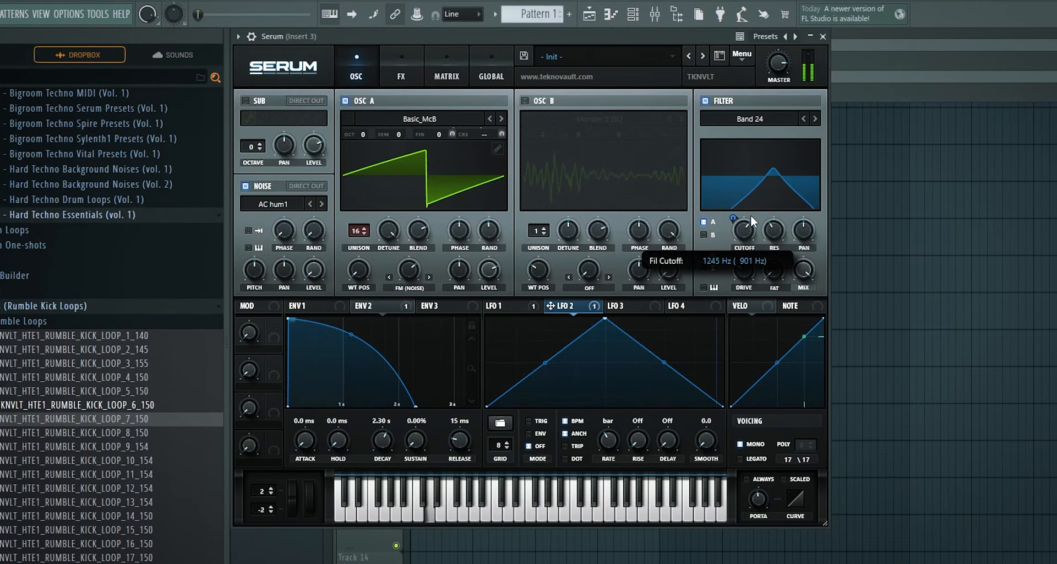
left_click(399, 66)
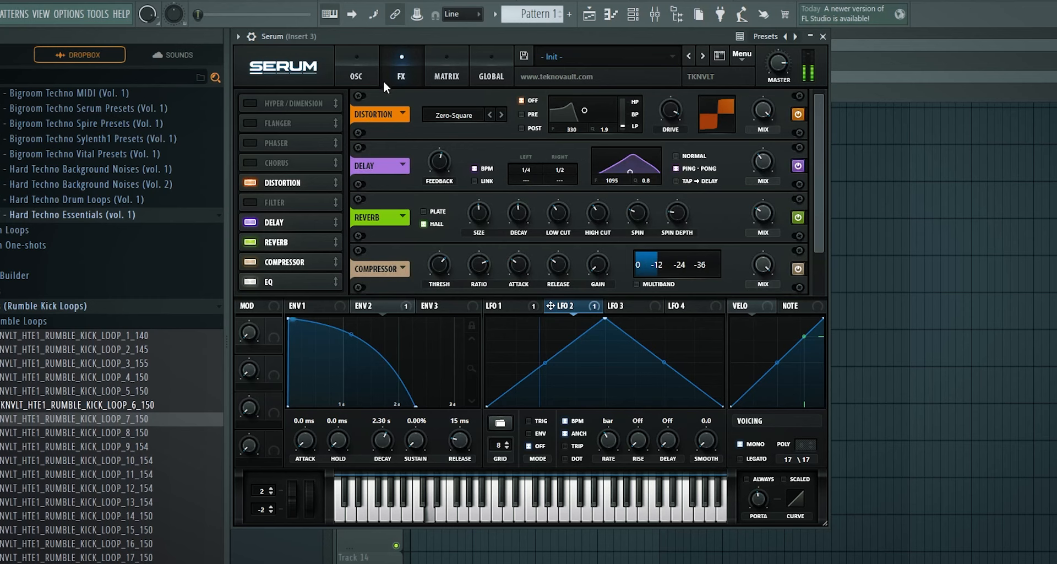
left_click(364, 76)
Remove LFO 2 from the filter cutoff and modulate the cutoff with velocity by an amount of 16.
right_click(741, 233)
left_click(781, 272)
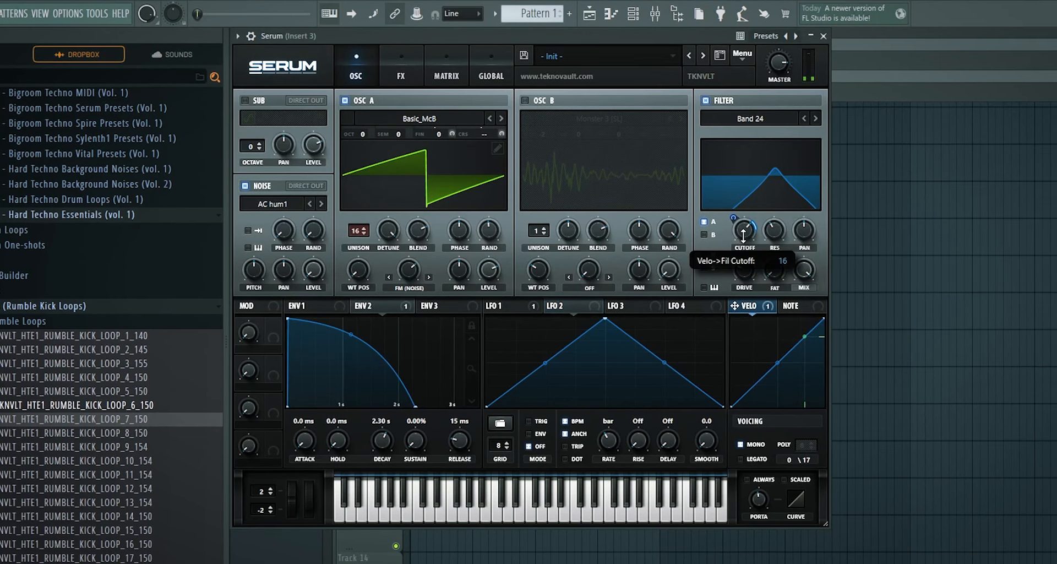
Open Serum's notes in the piano roll and adjust the velocity of the second B4 note.
left_click(884, 72)
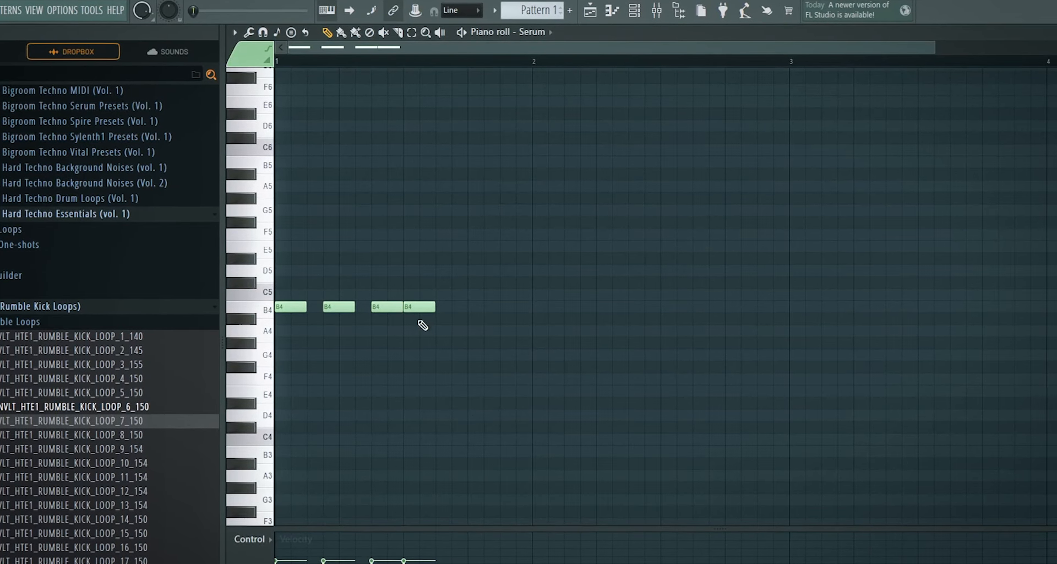
left_click(332, 308, "ctrl")
left_click(333, 531)
left_click(415, 210, "ctrl")
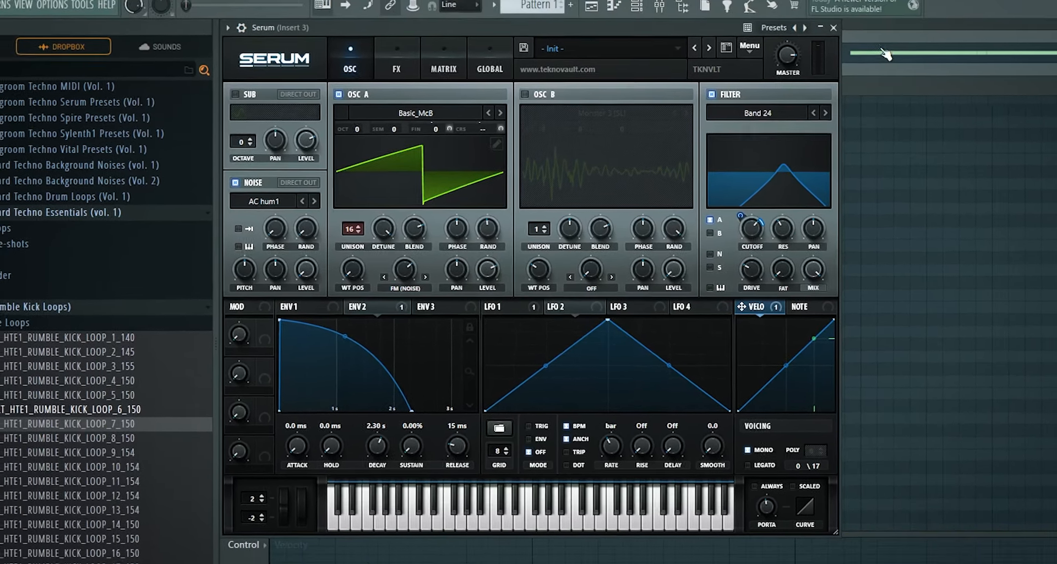
Clone the Serum channel and give the clone's Env 2 a 230 ms attack and a 1.22 s decay.
key("F6")
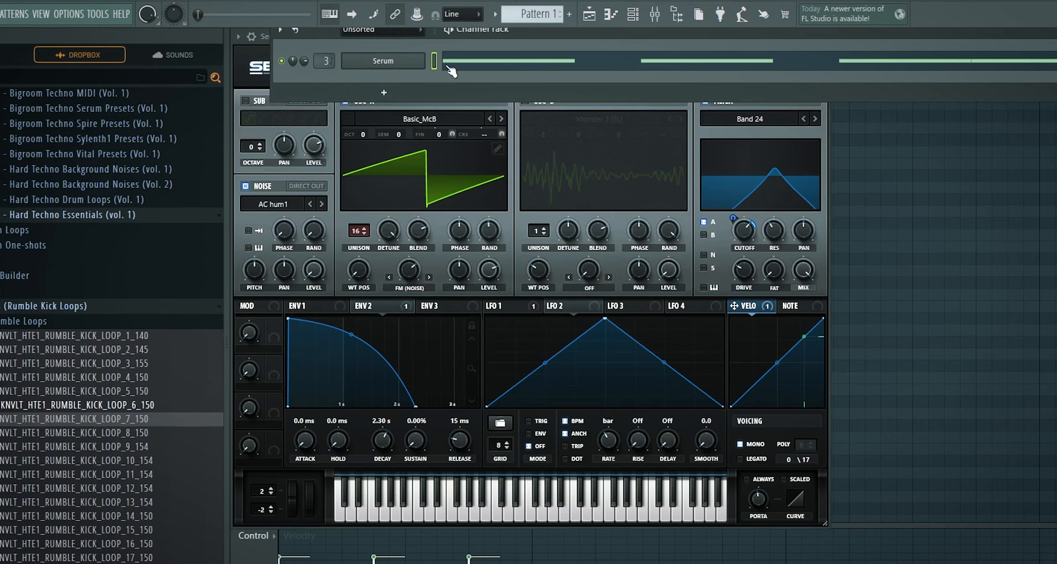
right_click(423, 56)
left_click(446, 187)
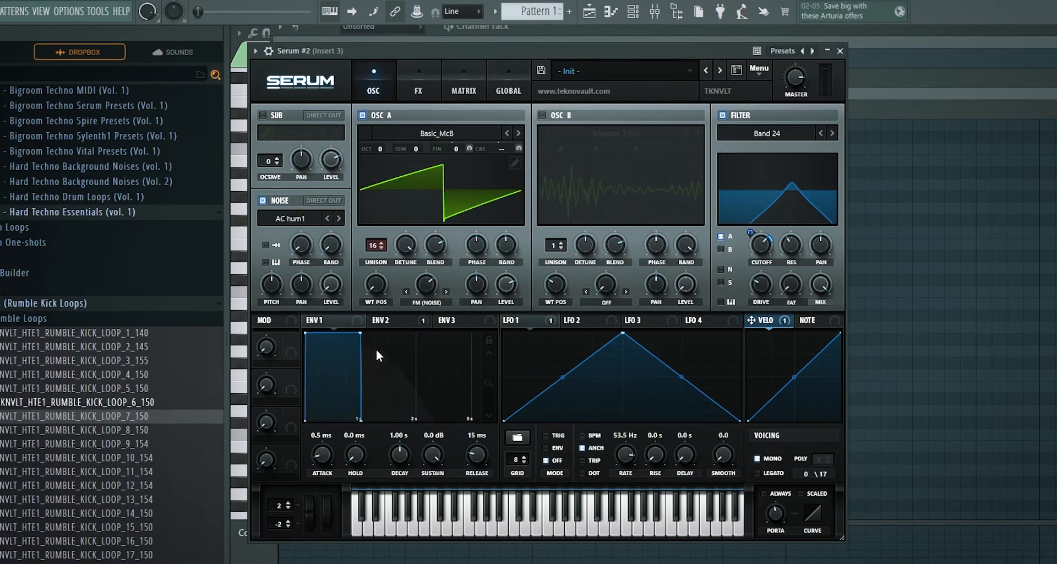
left_click(394, 321)
left_click_drag(324, 453, 329, 419)
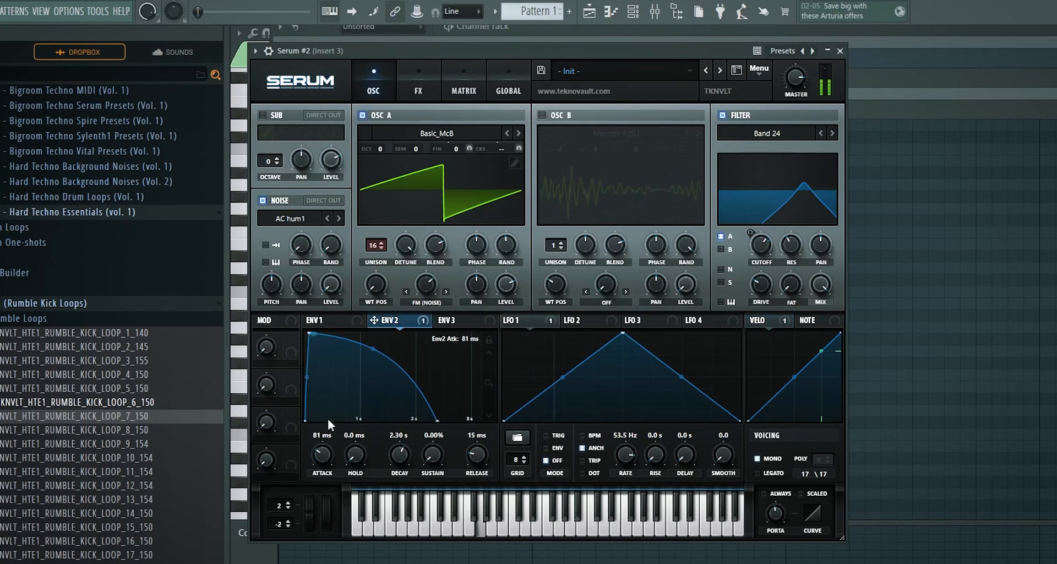
Remove the velocity modulator from the cloned Serum's filter cutoff and switch its filter off.
left_click_drag(762, 248, 764, 262)
right_click(764, 245)
left_click(806, 282)
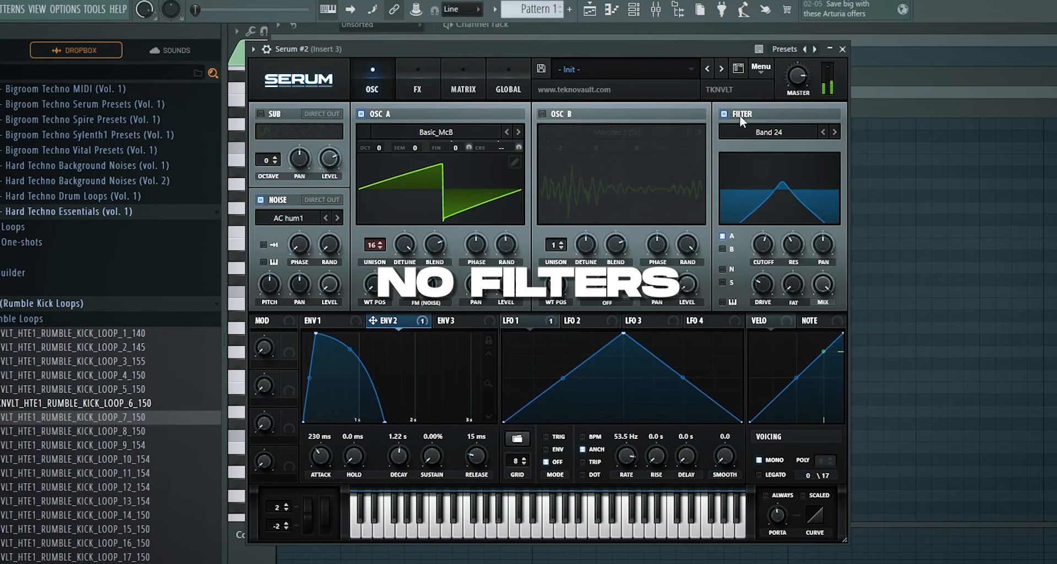
left_click(741, 116)
Set oscillator A's unison detune to about 0.35 and lower its random phase amount.
left_click_drag(408, 247, 408, 302)
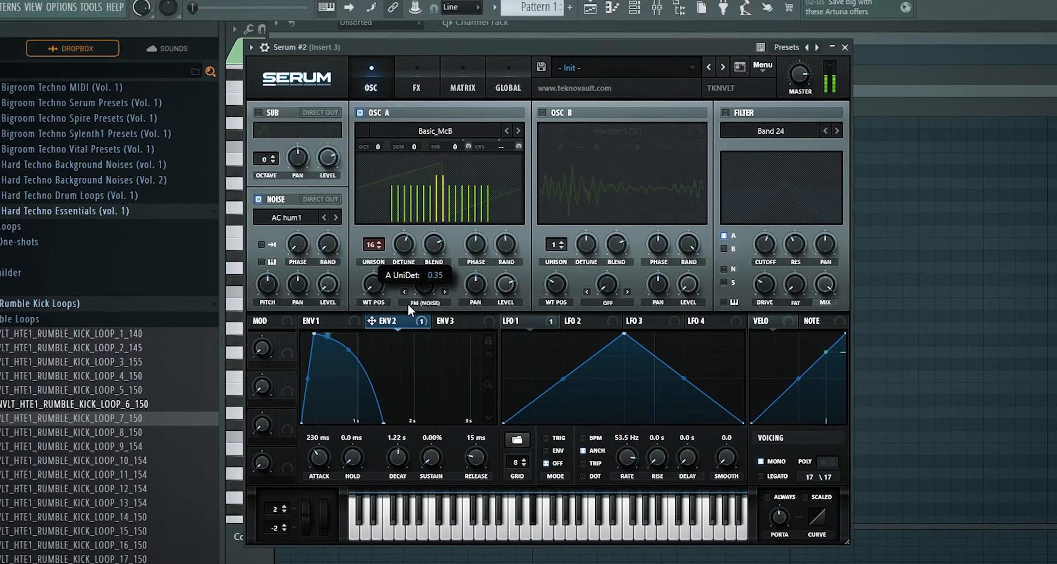
left_click_drag(504, 247, 504, 279)
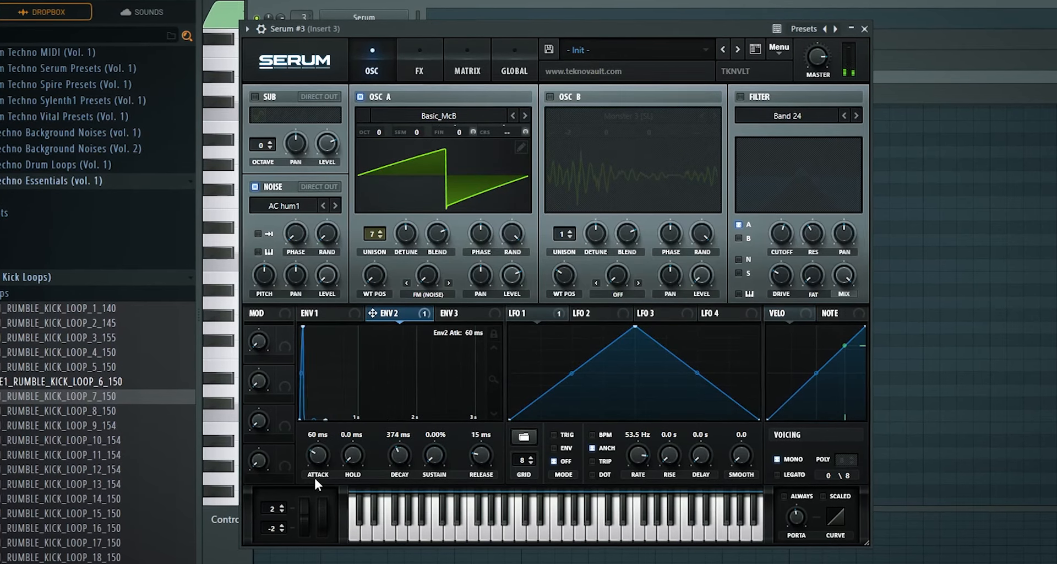
In Serum #3, set Env 2's attack to 87 ms, adjust its decay time and bend its decay curve outward.
left_click_drag(314, 475, 322, 468)
left_click_drag(401, 459, 372, 390)
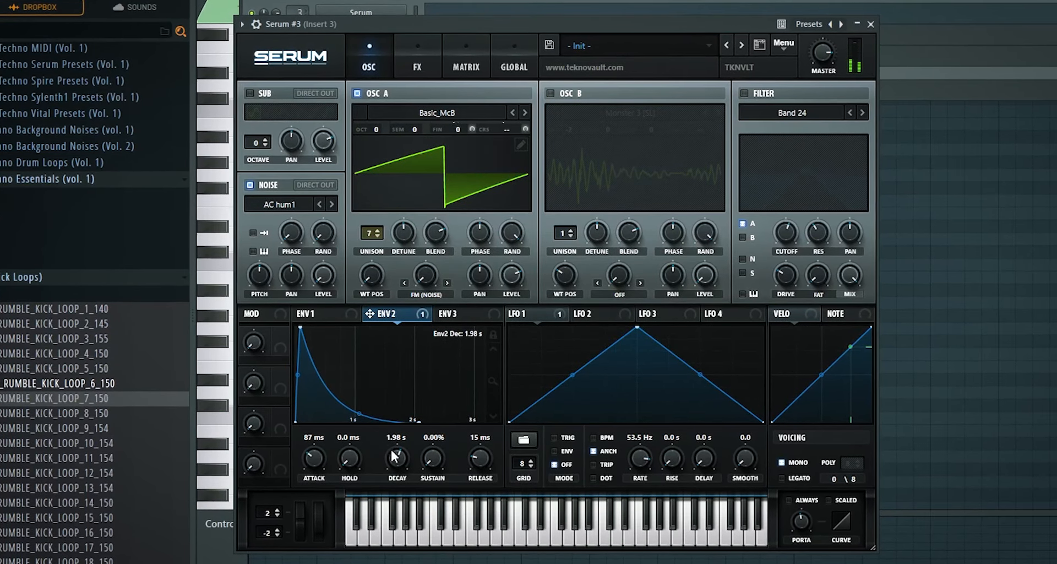
left_click_drag(397, 455, 396, 478)
left_click_drag(329, 415, 375, 376)
Clone the Serum #3 channel and set the clone's oscillator A to octave +2 with 1 unison voice.
left_click(455, 189)
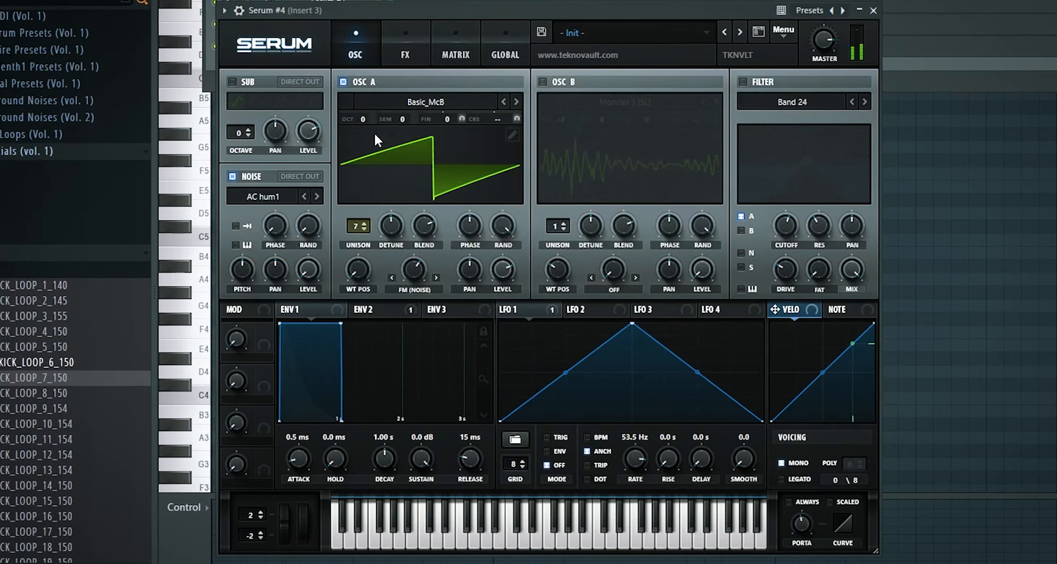
left_click_drag(366, 124, 363, 123)
left_click_drag(357, 226, 356, 350)
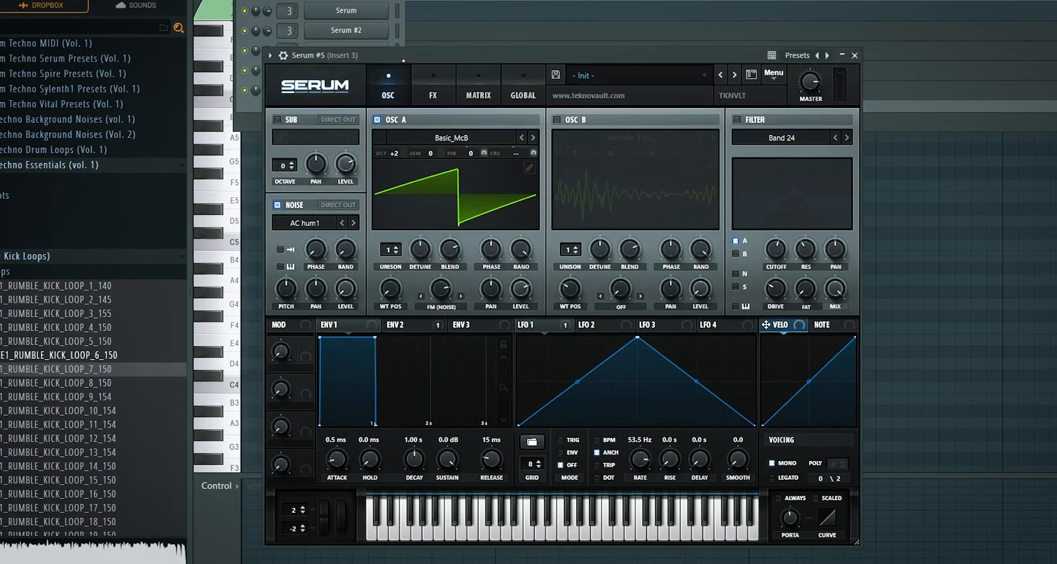
In Serum #5, set oscillator A's warp mode to FM (From B) and switch oscillator B on.
left_click_drag(403, 61, 404, 26)
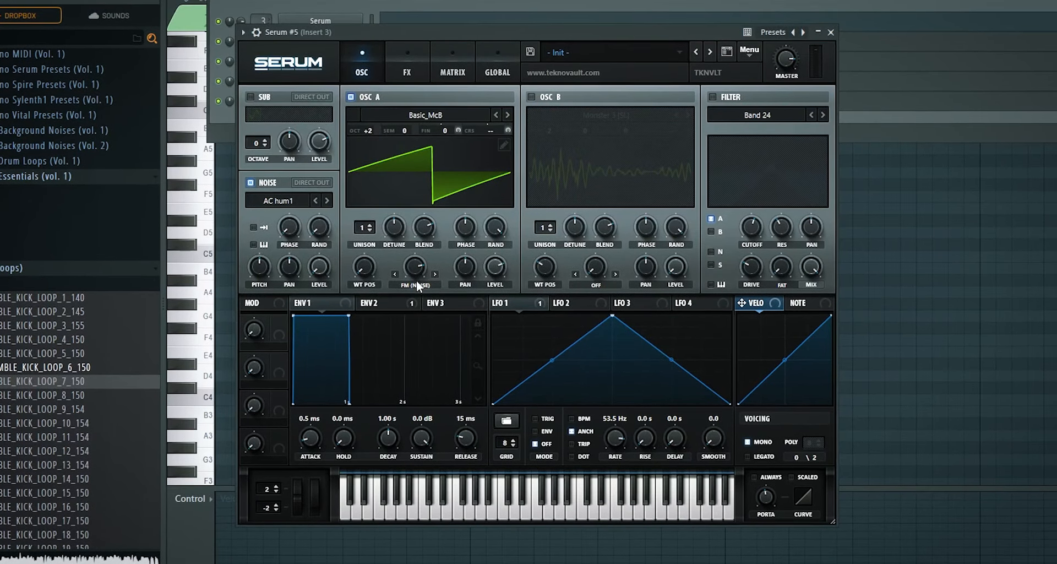
left_click(416, 282)
left_click(433, 222)
left_click(543, 99)
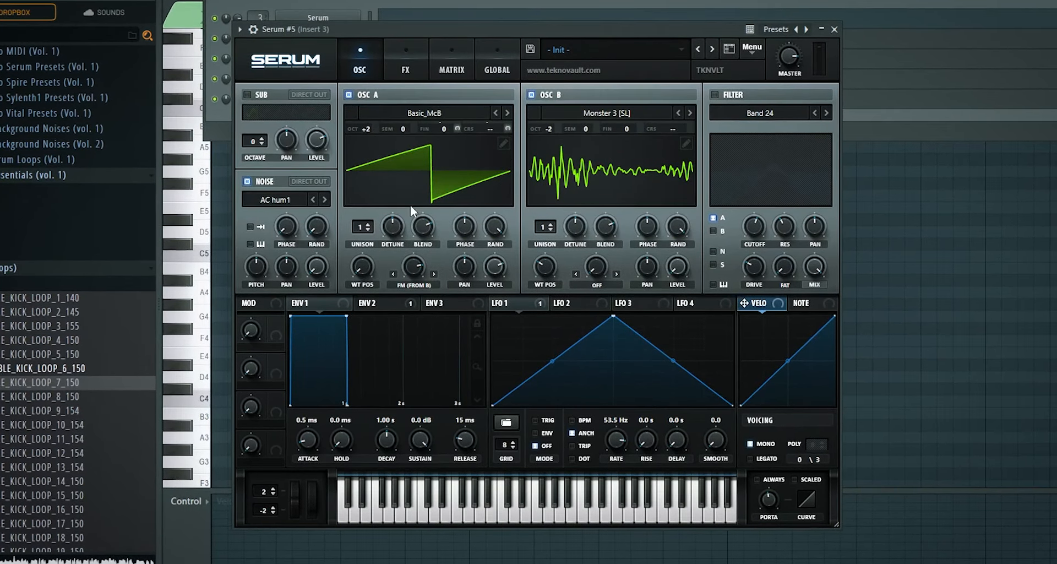
In the modulation matrix, lower the output of the Env 2 to master tuning modulation to about 20.
left_click(451, 65)
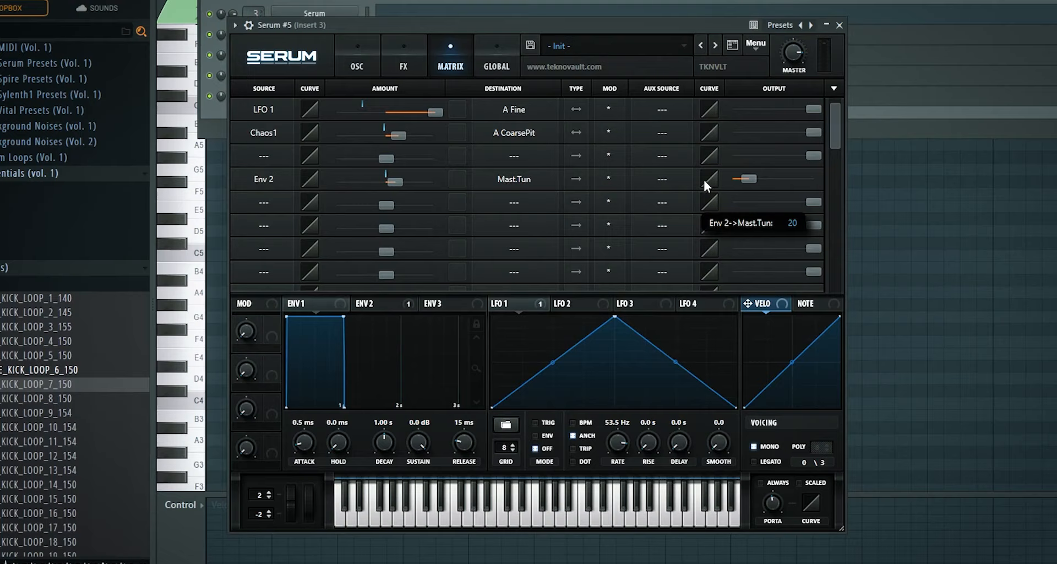
left_click_drag(696, 180, 705, 130)
left_click(354, 58)
Load the Analog_BD_Sin wavetable into oscillator B at octave 0 and set oscillator A to 2 unison voices.
left_click(610, 107)
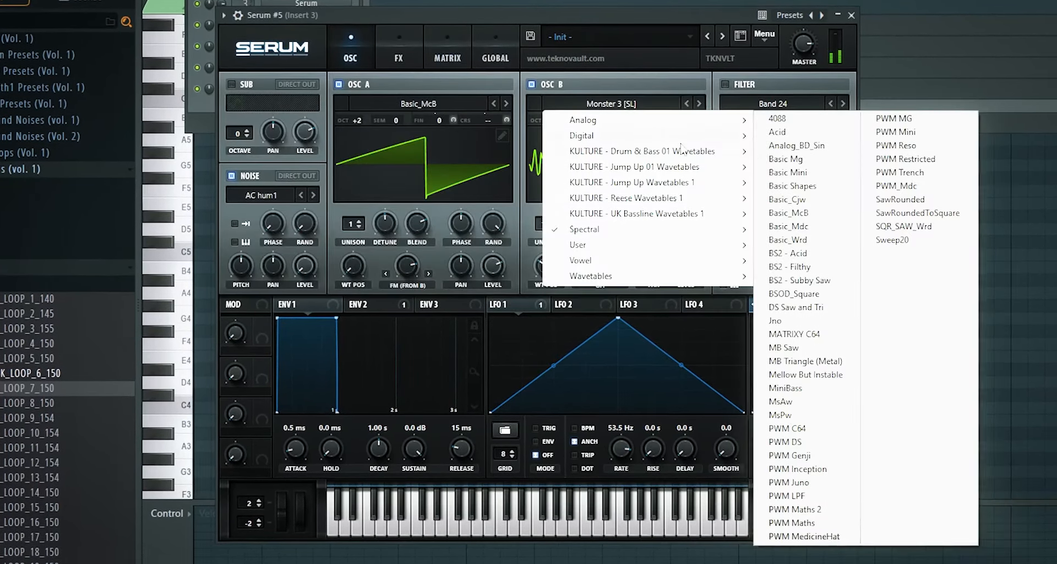
left_click(797, 145)
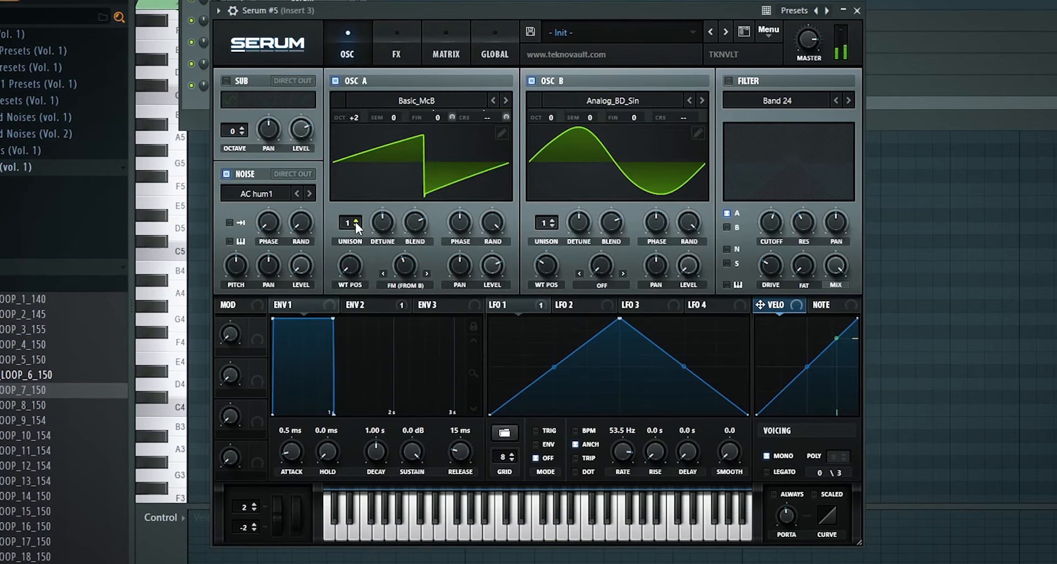
left_click(356, 222)
Switch Serum #5's Band 24 filter on and change its distortion effect type to Diode 1.
left_click(728, 80)
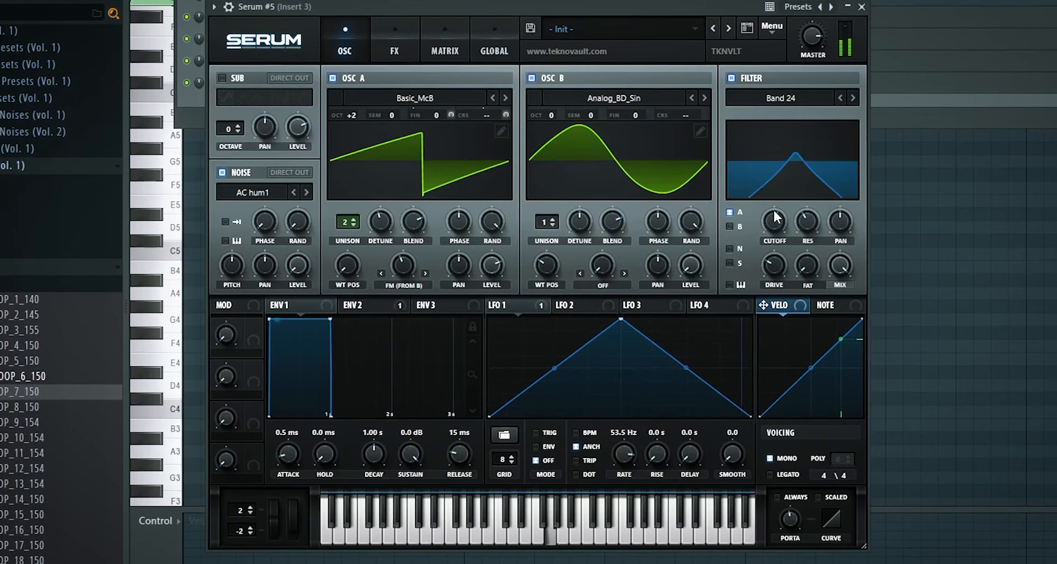
left_click(395, 41)
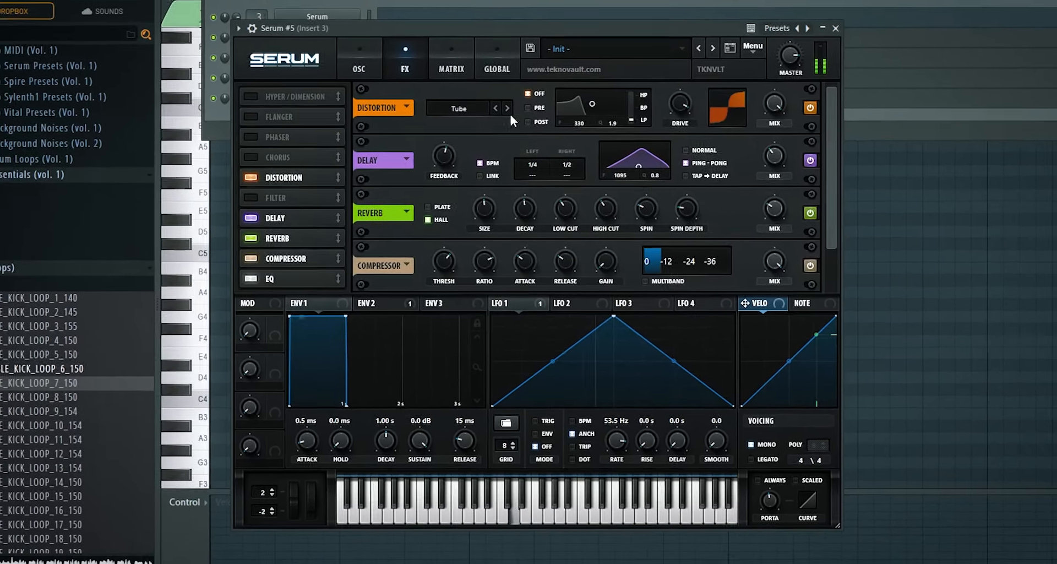
left_click(359, 59)
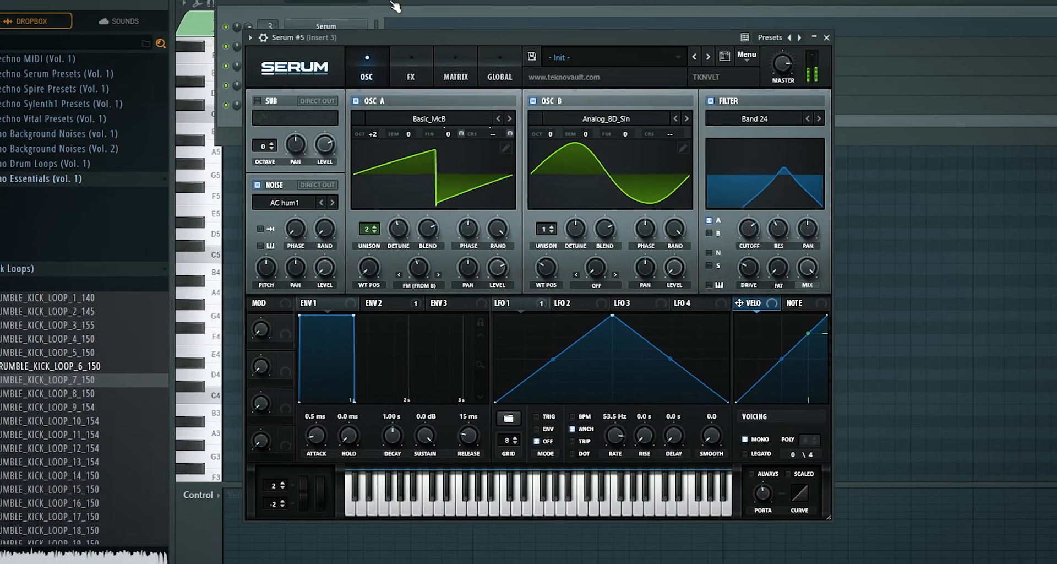
left_click(394, 5)
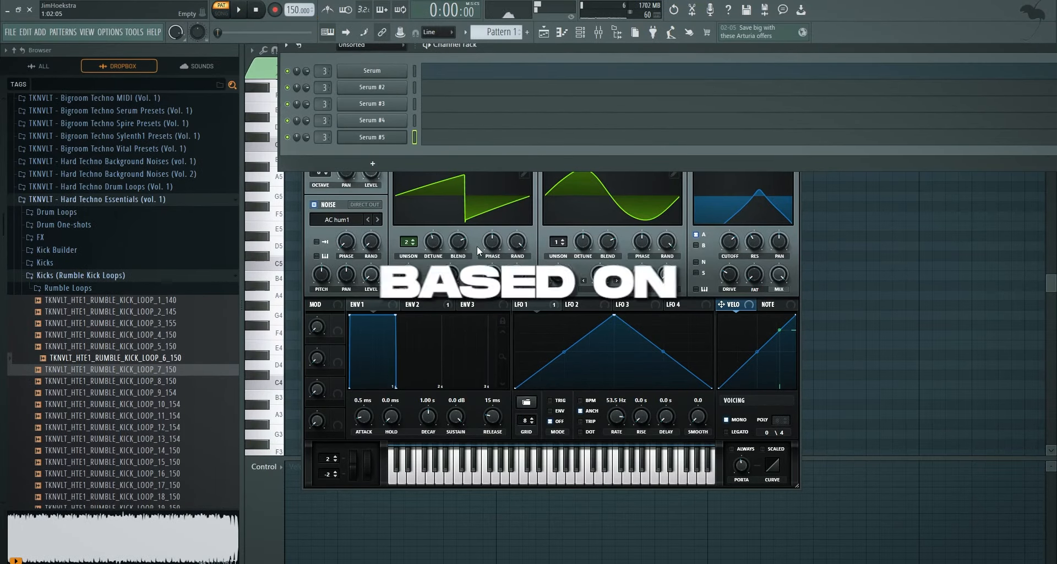
left_click(477, 246)
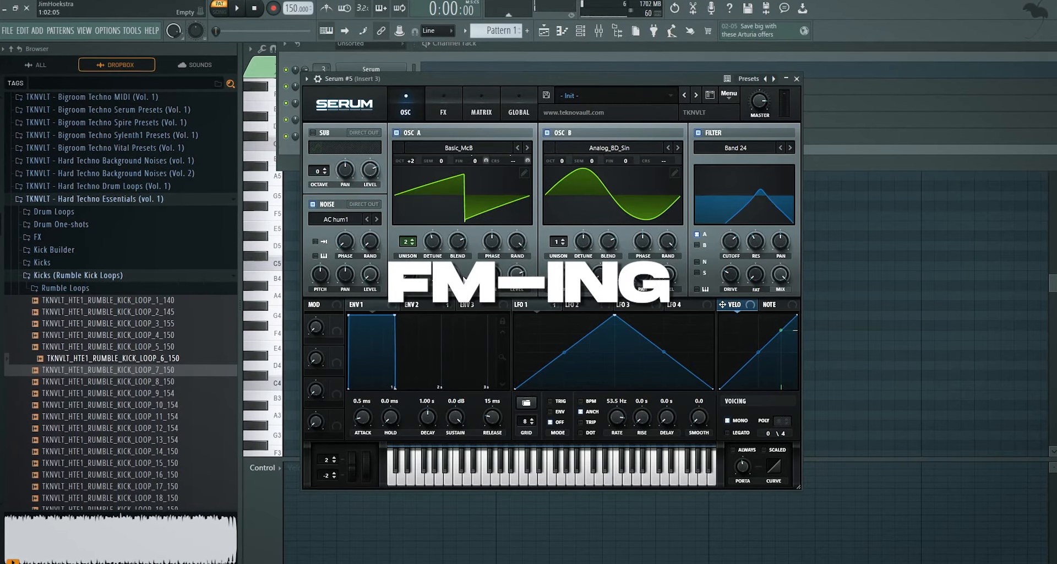
left_click(480, 100)
left_click(445, 100)
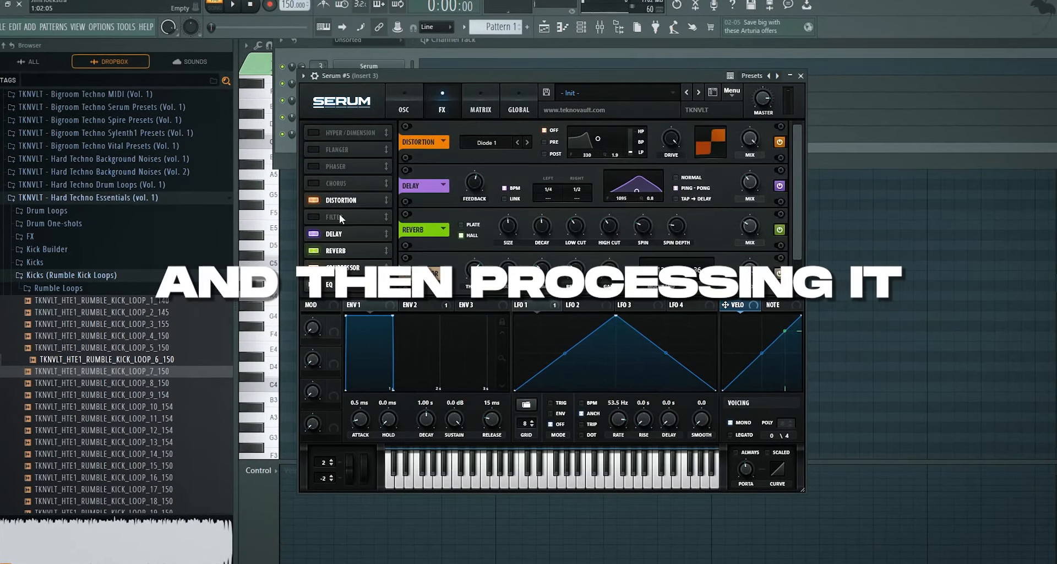